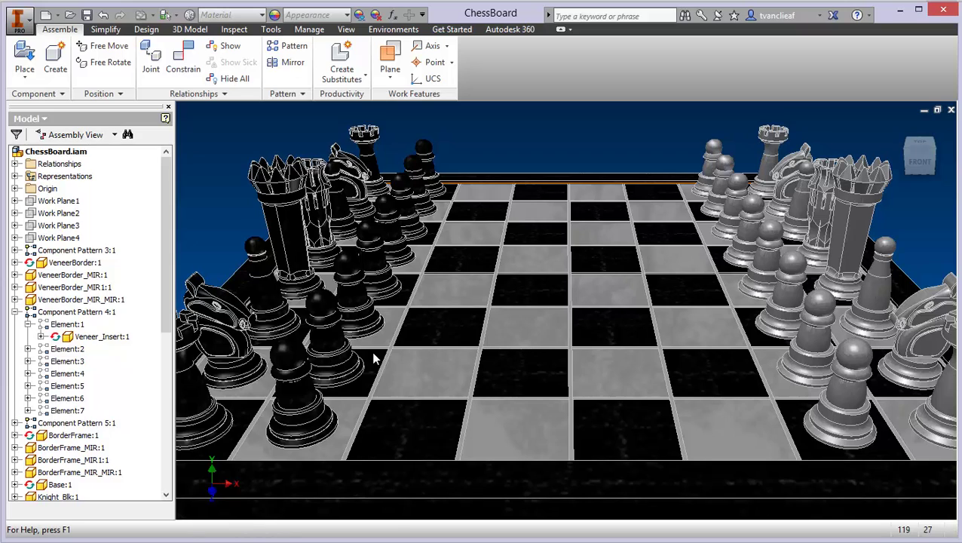
pyautogui.press('F3')
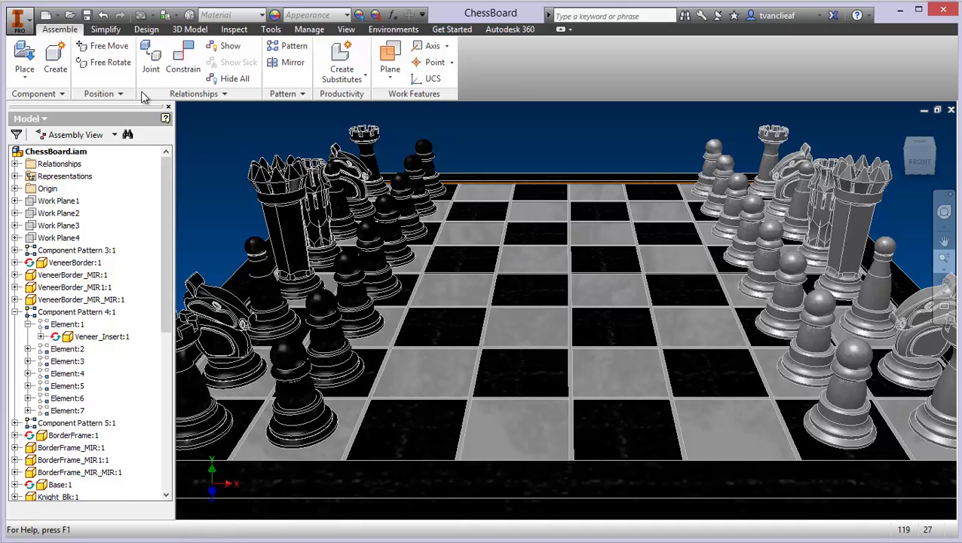
pyautogui.press('Escape')
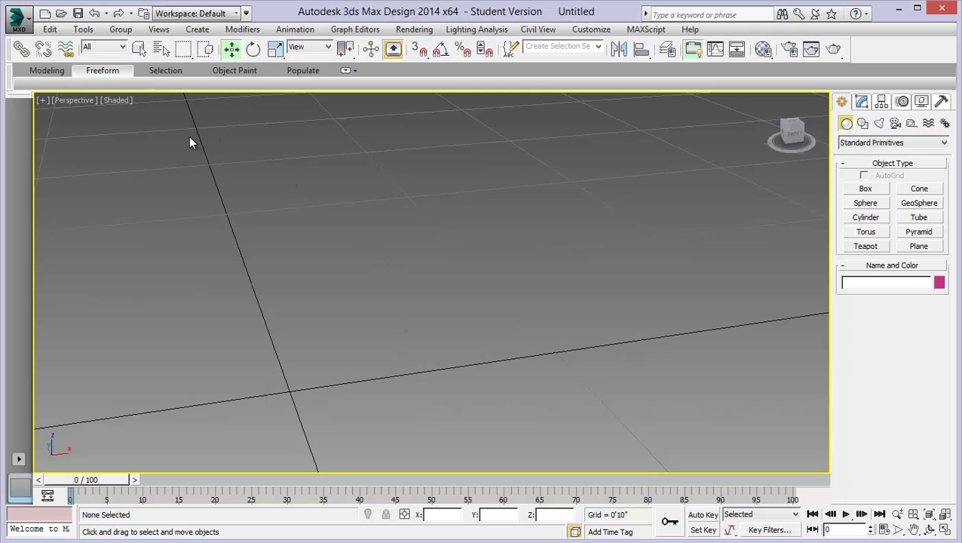
# Step: Start an import in 3ds Max and open the ChessBoard Inventor assembly from the Chess Board folder
pyautogui.click(22, 25)
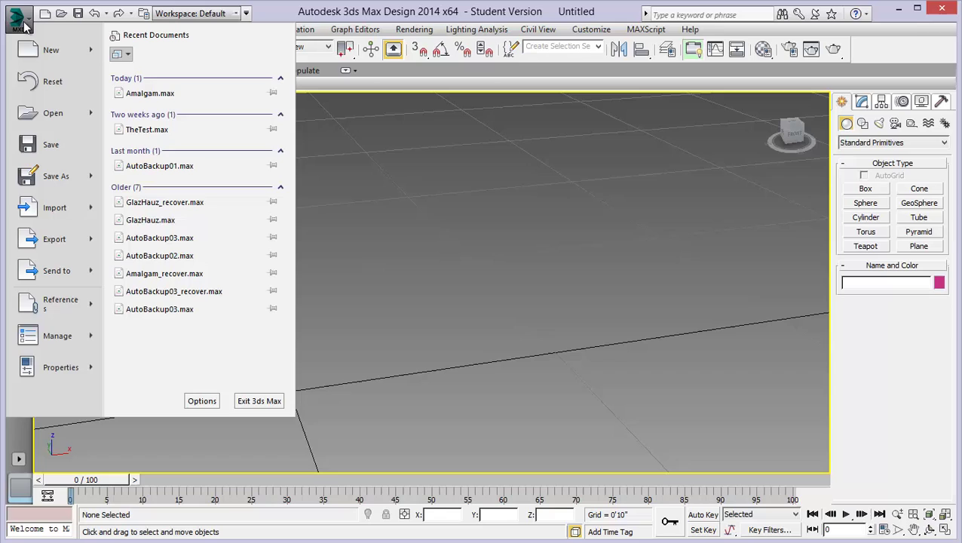
pyautogui.click(57, 213)
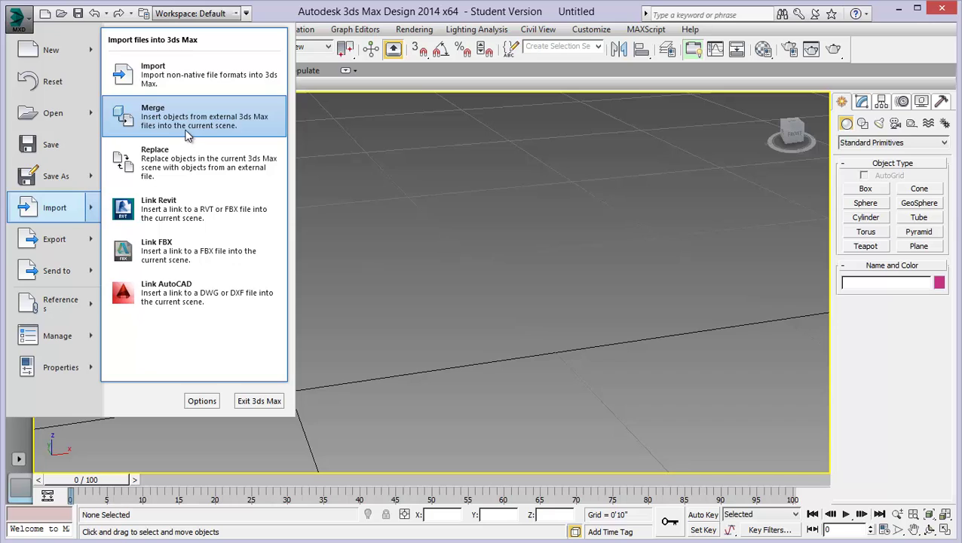
pyautogui.click(155, 83)
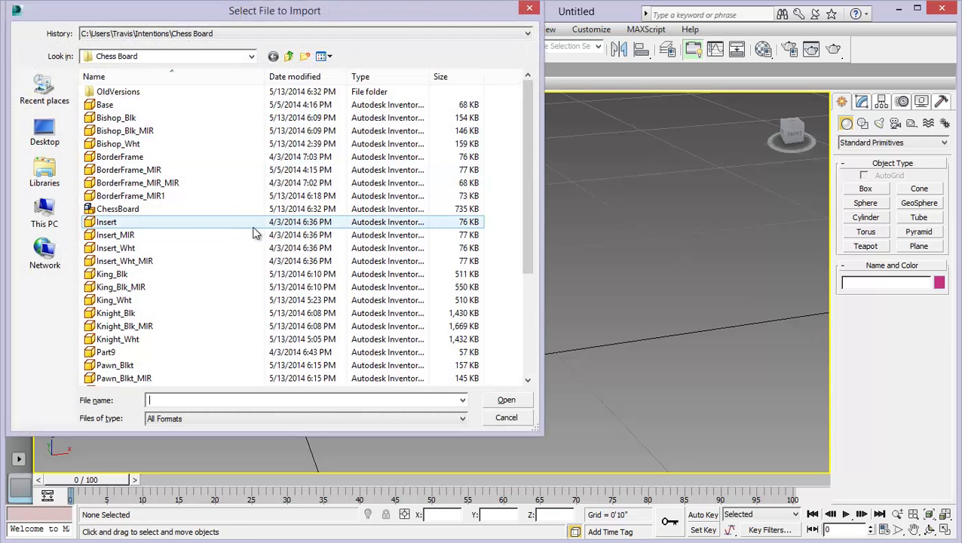
pyautogui.click(125, 211)
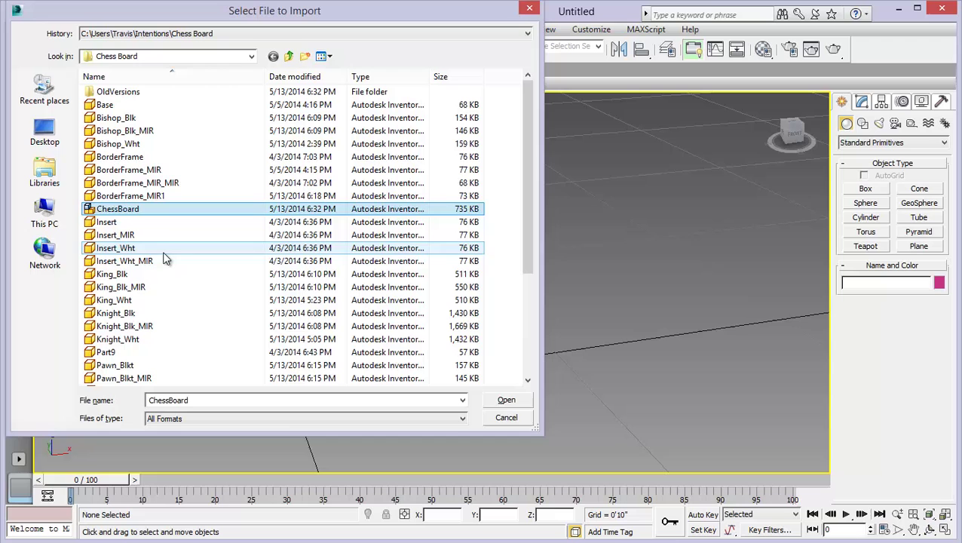
pyautogui.click(499, 404)
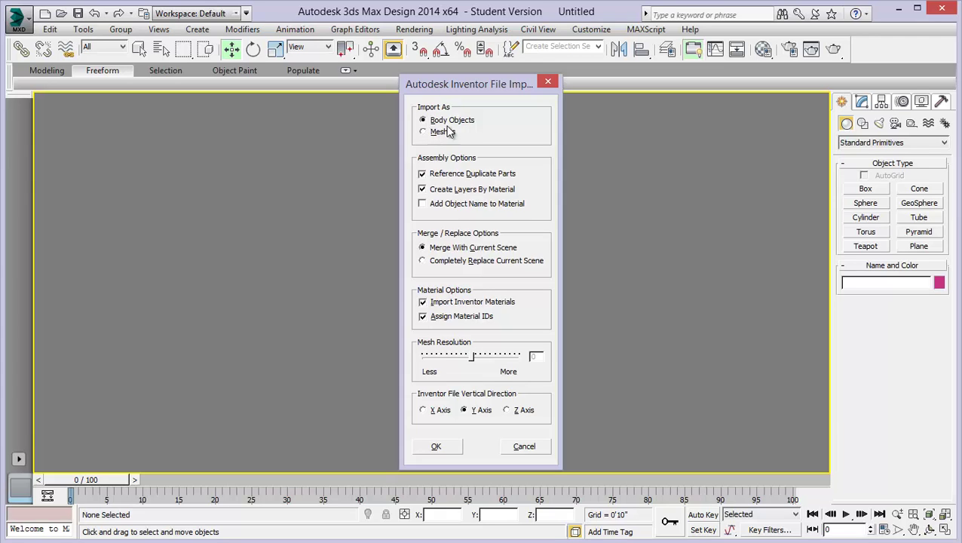
# Step: Configure the Inventor import options for body objects merged with the current scene, and import the chess board
pyautogui.click(424, 174)
pyautogui.click(423, 205)
pyautogui.click(427, 411)
pyautogui.click(437, 446)
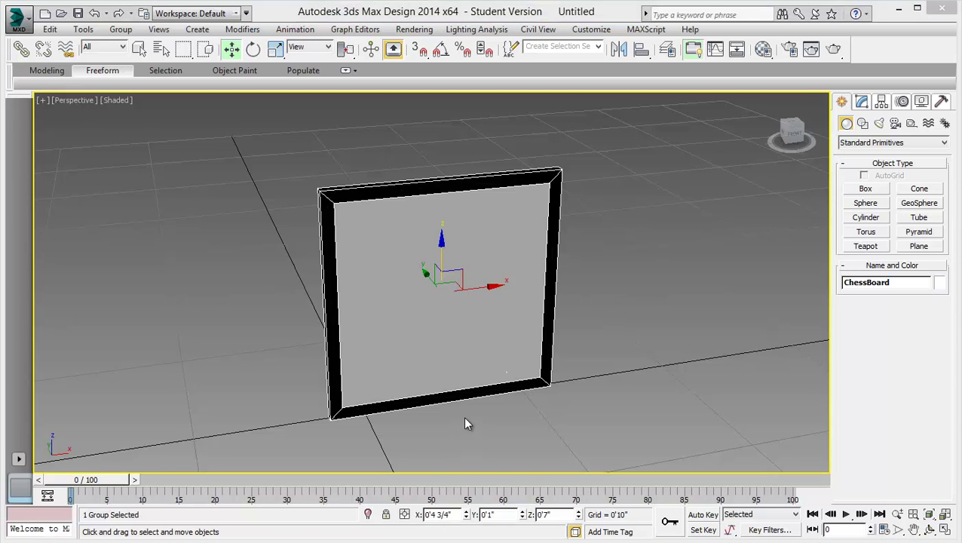
# Step: Examine the imported chess board's orientation and its base relative to the grid, including from the left side
pyautogui.moveTo(247, 327); pyautogui.dragTo(236, 260, button='middle')
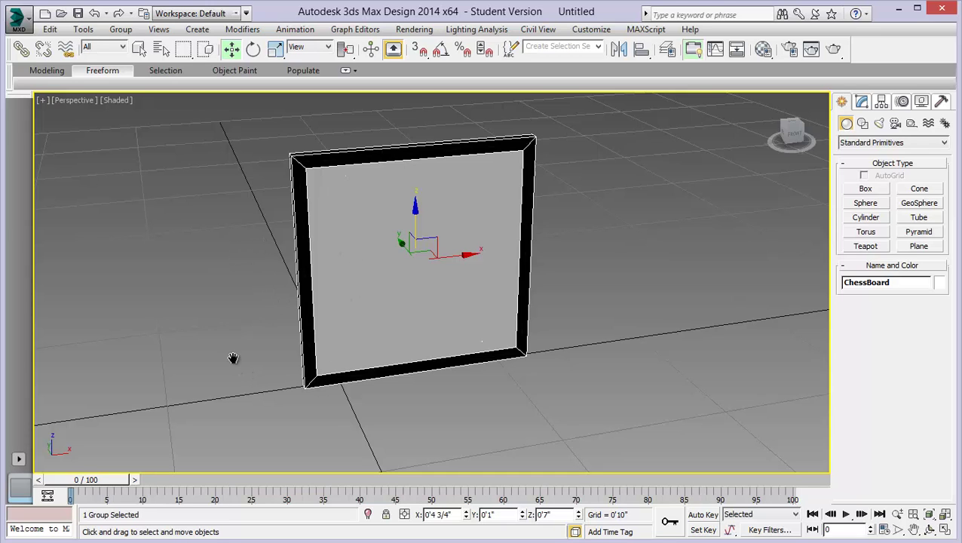
pyautogui.moveTo(232, 358); pyautogui.dragTo(197, 350, button='middle')
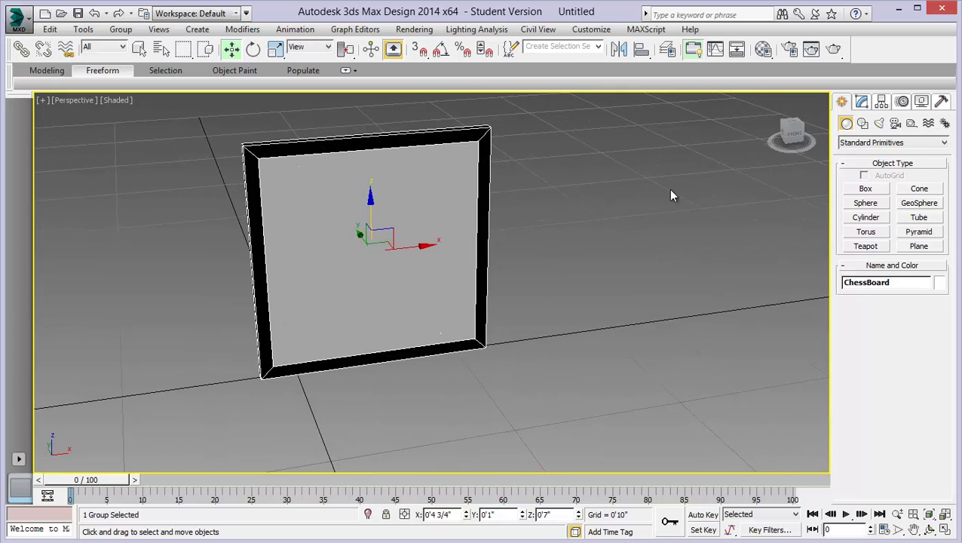
pyautogui.click(787, 138)
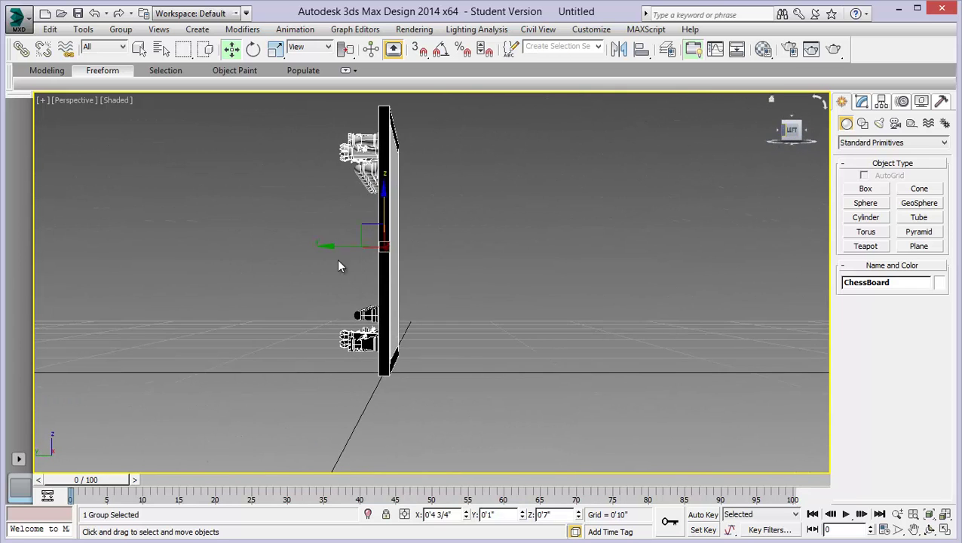
pyautogui.moveTo(326, 293); pyautogui.dragTo(406, 307, button='middle')
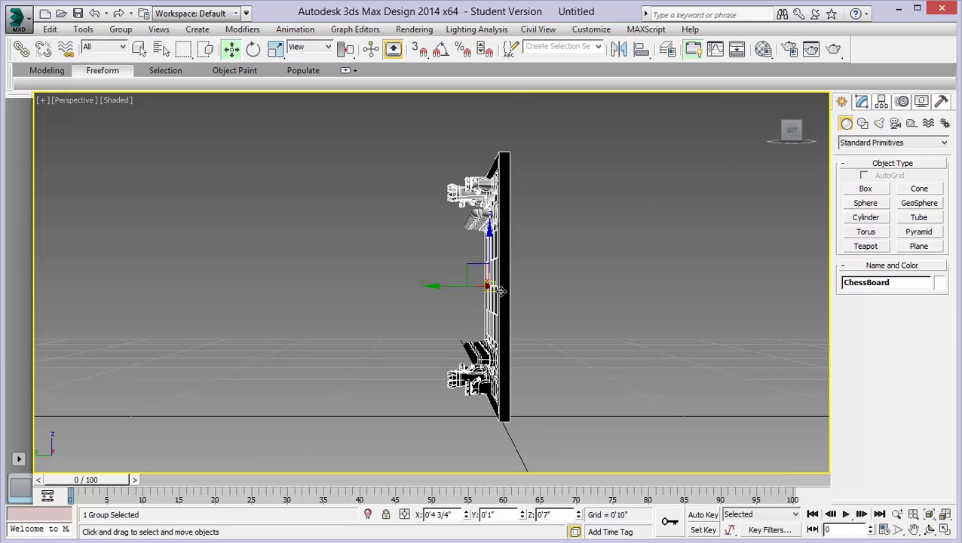
pyautogui.scroll(2, 489, 291)
pyautogui.moveTo(413, 278); pyautogui.dragTo(361, 271, button='middle')
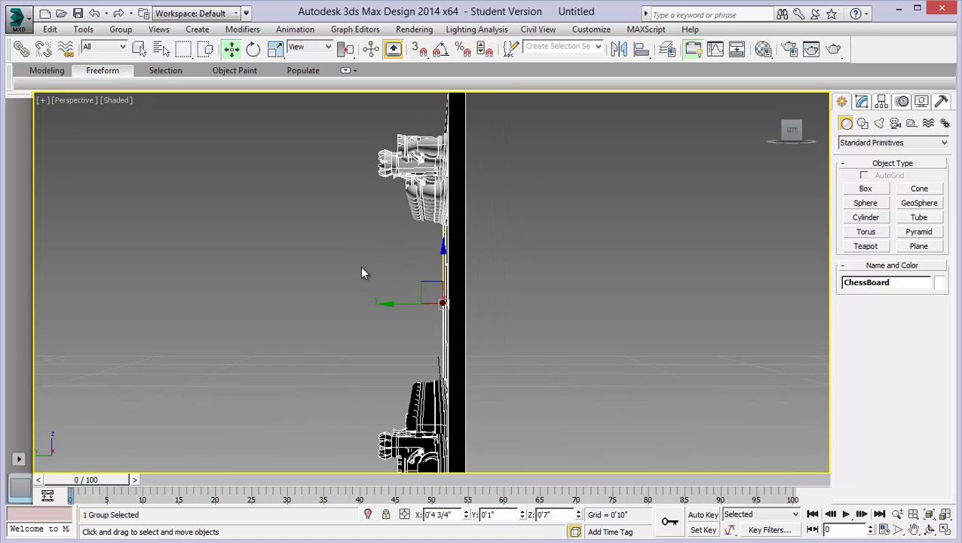
pyautogui.scroll(-2, 361, 269)
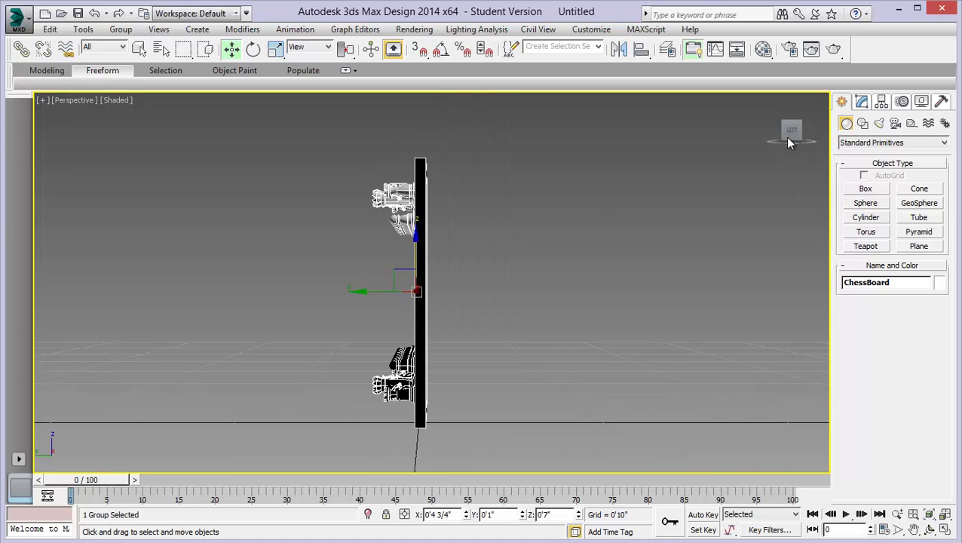
pyautogui.scroll(2, 411, 294)
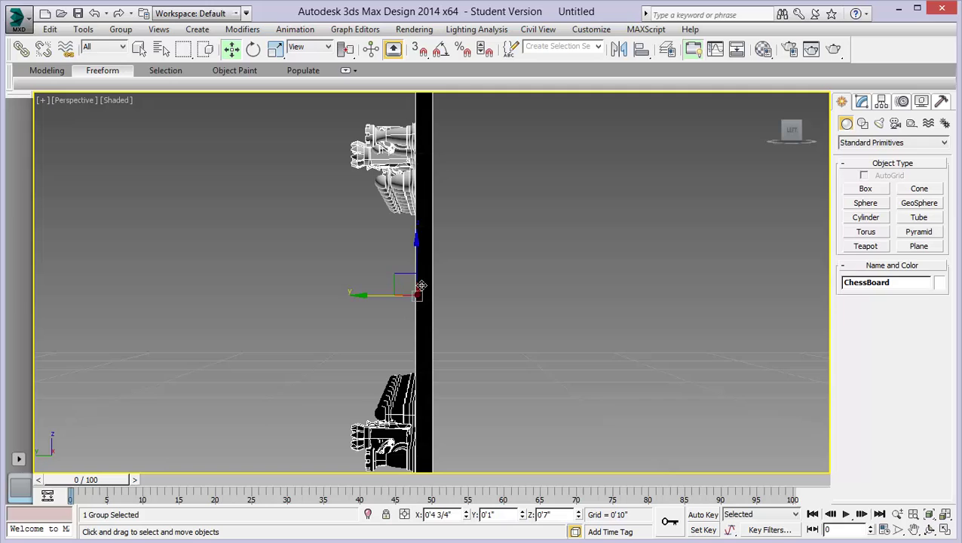
pyautogui.scroll(-2, 424, 250)
pyautogui.click(384, 211)
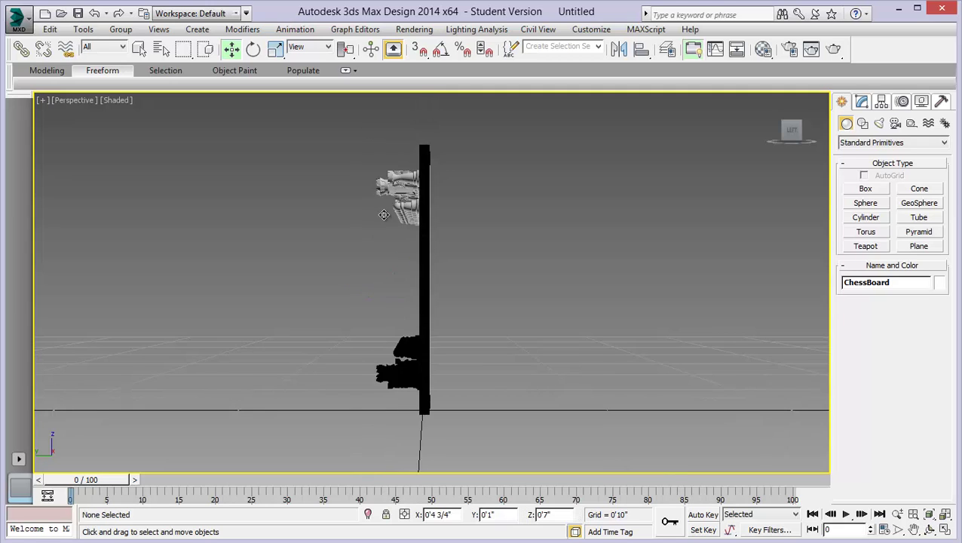
pyautogui.click(396, 190)
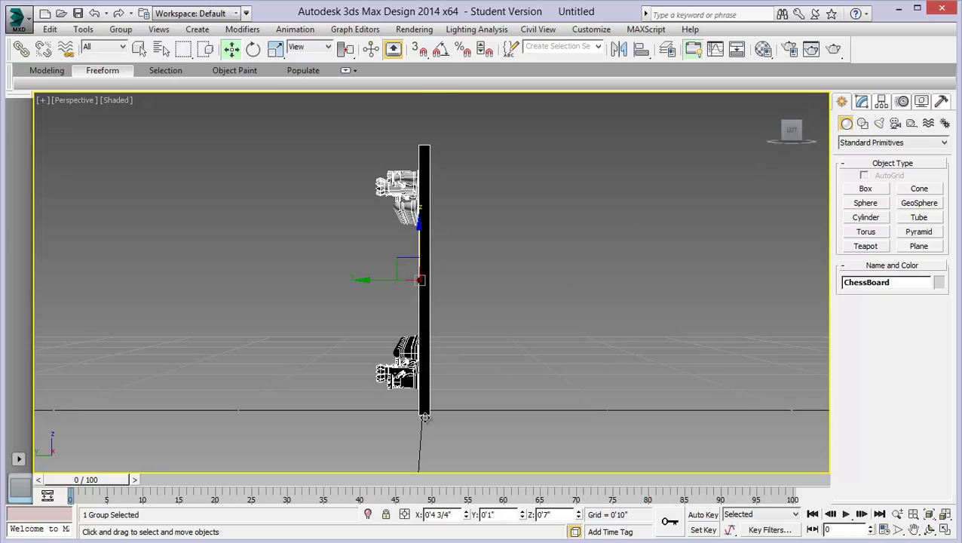
pyautogui.scroll(2, 419, 421)
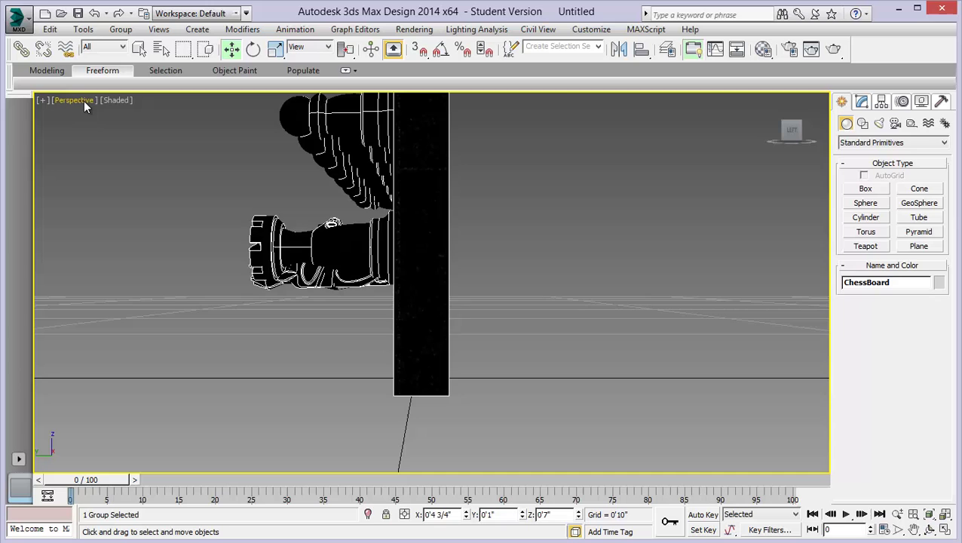
pyautogui.keyDown('alt'); pyautogui.moveTo(283, 213); pyautogui.dragTo(354, 316, button='middle'); pyautogui.keyUp('alt')
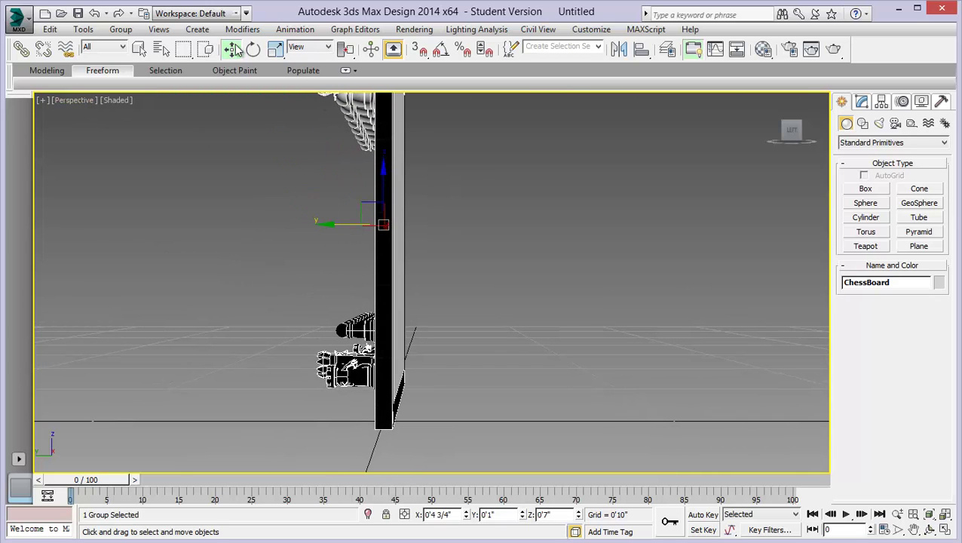
# Step: Try rotating the chess board group about 90 degrees around the X axis, and undo the rotation
pyautogui.click(254, 50)
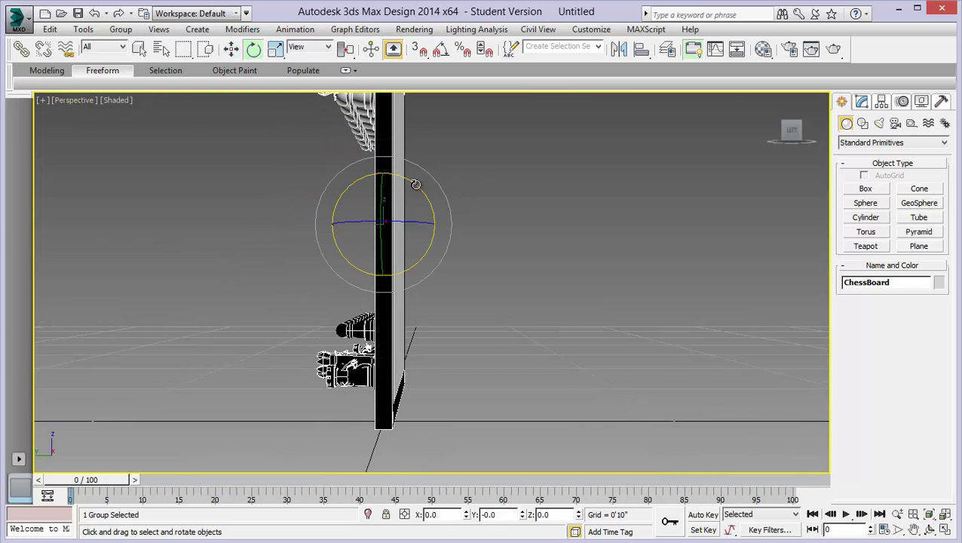
pyautogui.moveTo(424, 198); pyautogui.dragTo(434, 335)
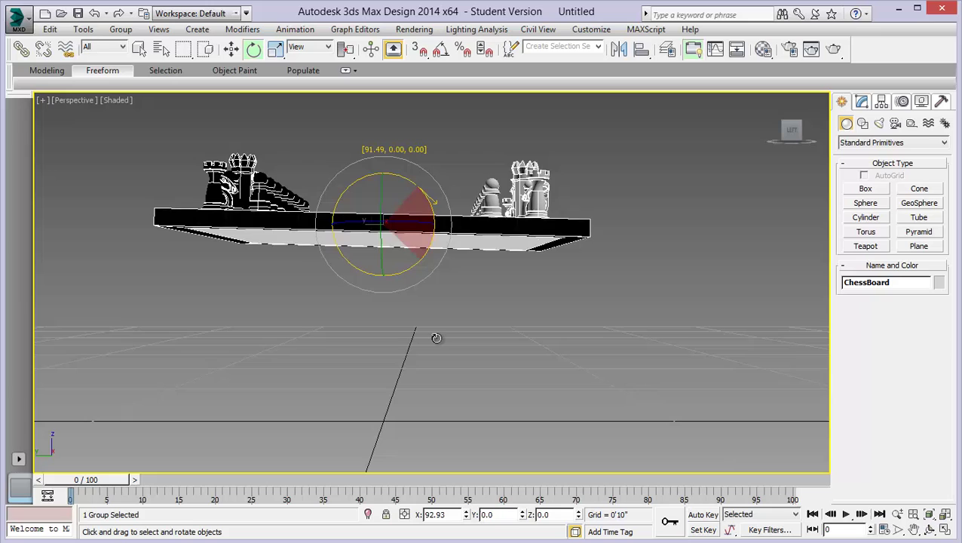
pyautogui.moveTo(436, 338); pyautogui.dragTo(434, 331)
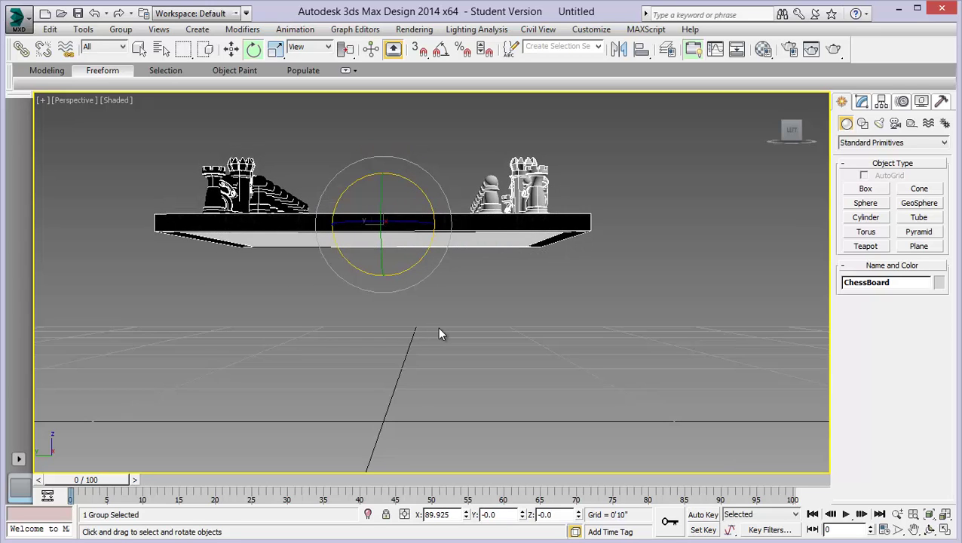
pyautogui.hotkey('ctrl', 'z')
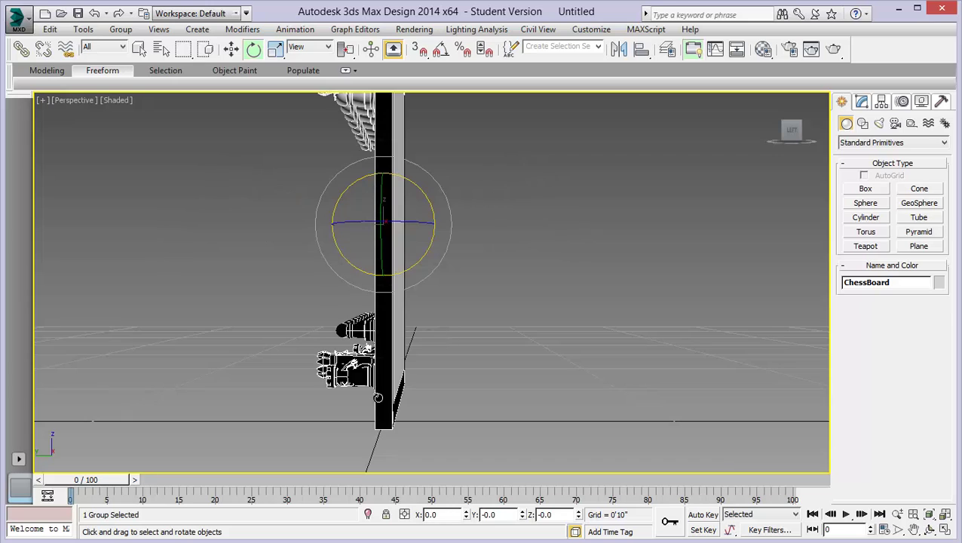
# Step: Change the viewport from Perspective to the orthographic Left view and frame the base of the chess board
pyautogui.click(67, 100)
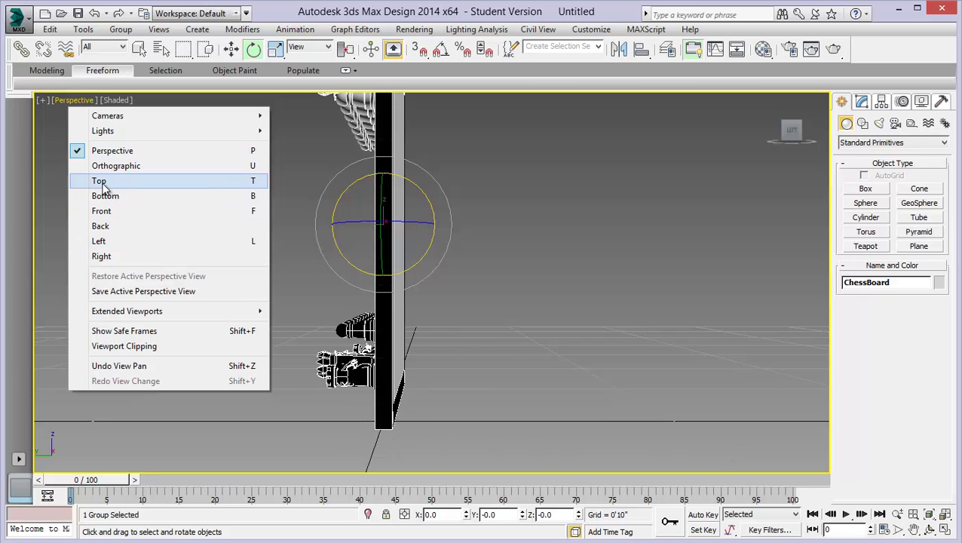
pyautogui.click(105, 212)
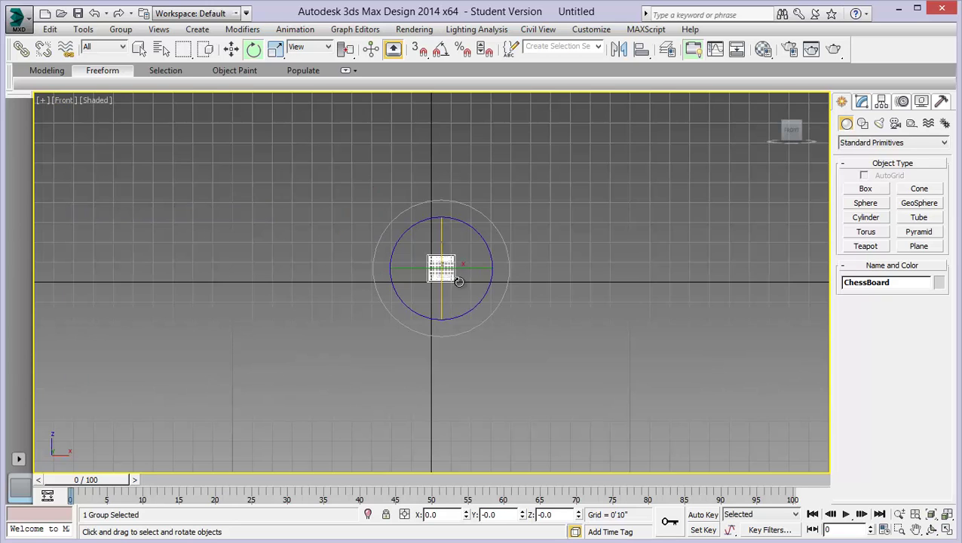
pyautogui.scroll(10, 457, 279)
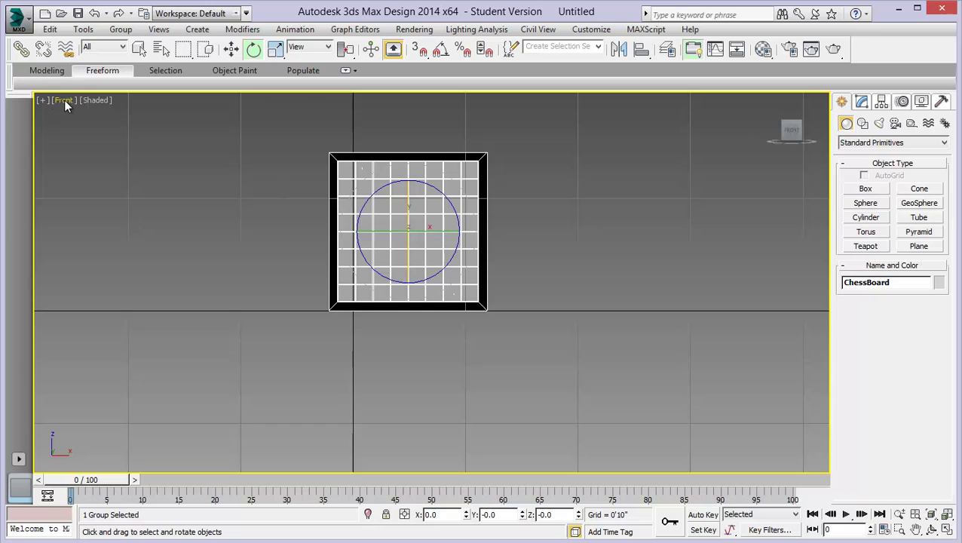
pyautogui.click(770, 137)
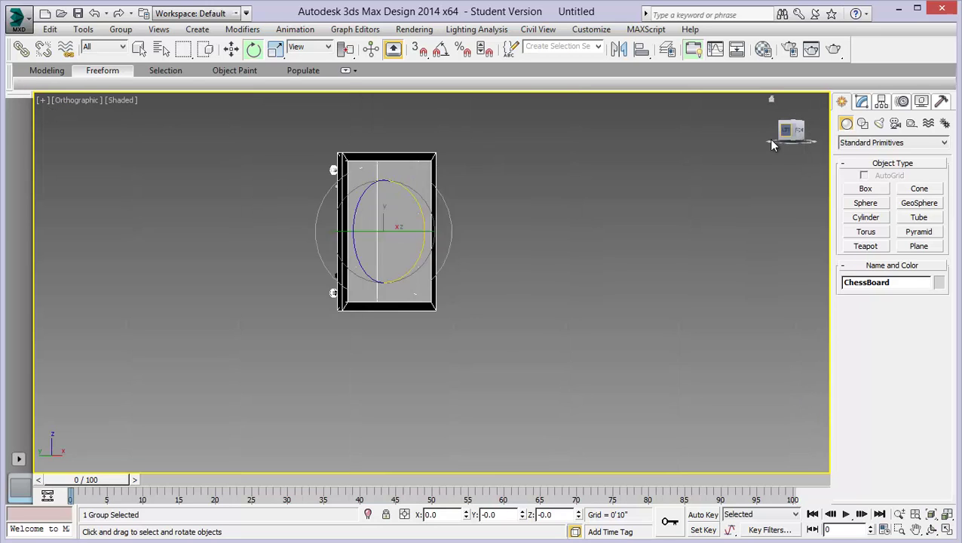
pyautogui.scroll(8, 350, 318)
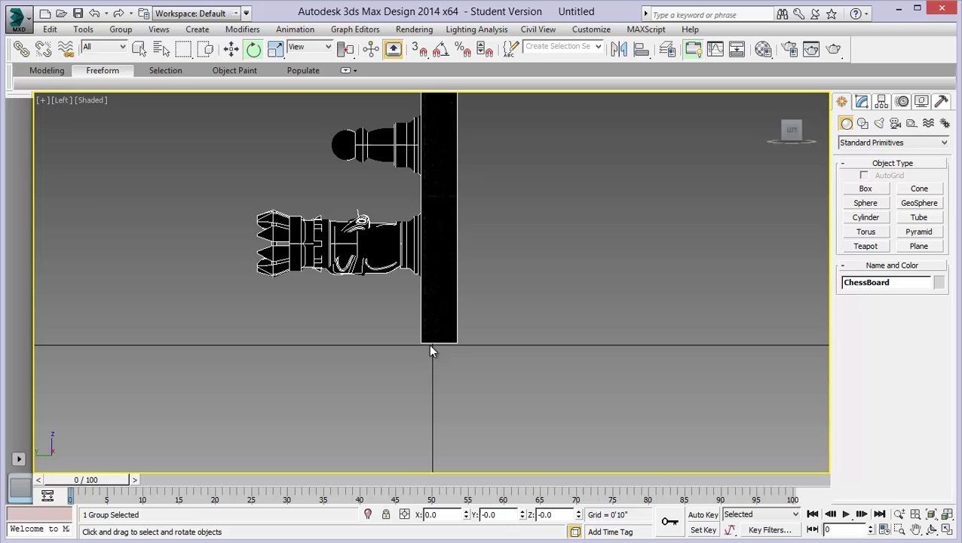
pyautogui.moveTo(463, 355); pyautogui.dragTo(416, 344, button='middle')
pyautogui.scroll(-6, 416, 344)
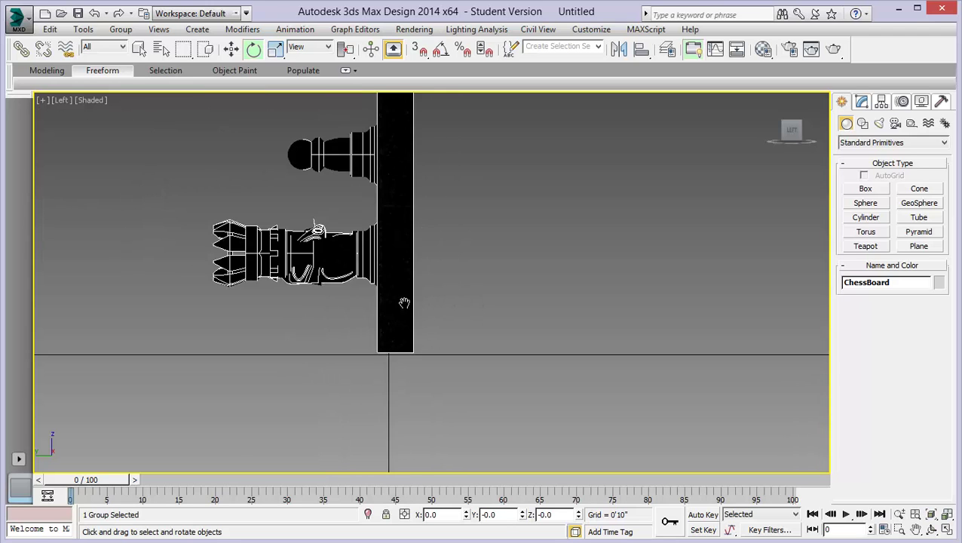
pyautogui.scroll(-3, 405, 289)
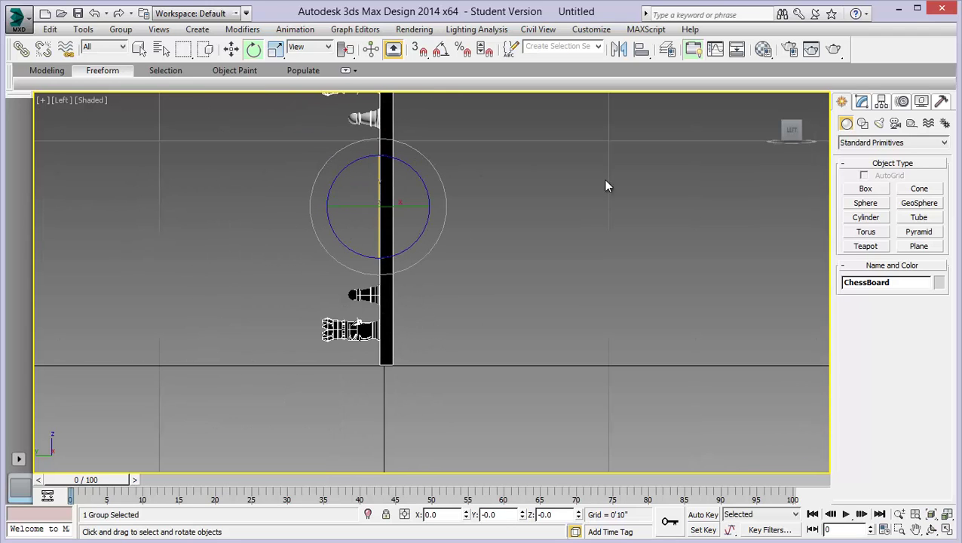
# Step: Enable pivot-only editing for the chess board group and move its pivot down to the board's lower edge and across to its underside face
pyautogui.click(884, 104)
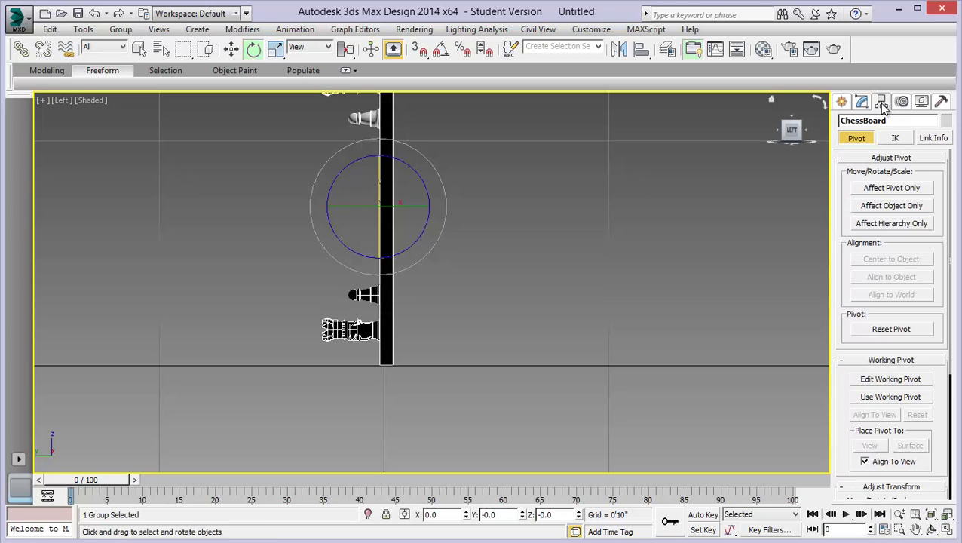
pyautogui.click(891, 189)
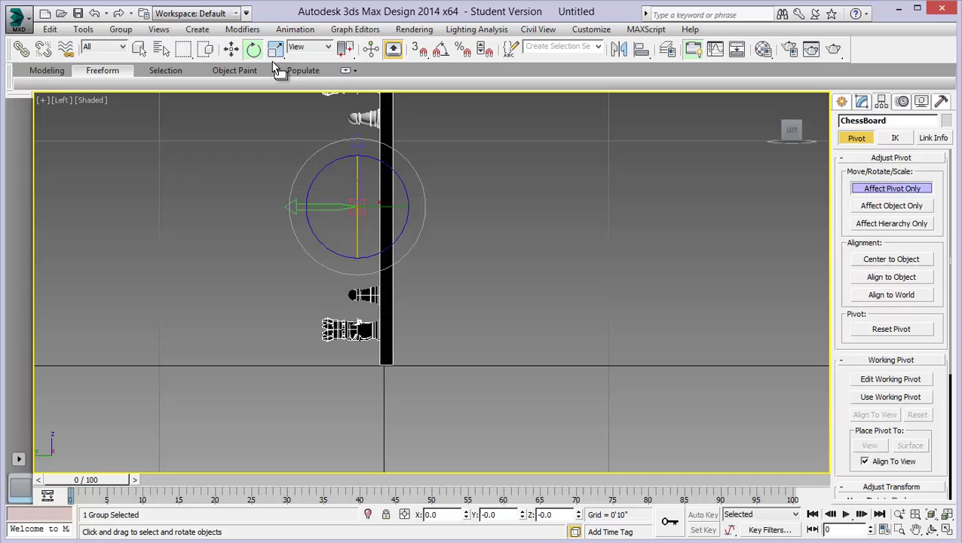
pyautogui.click(230, 51)
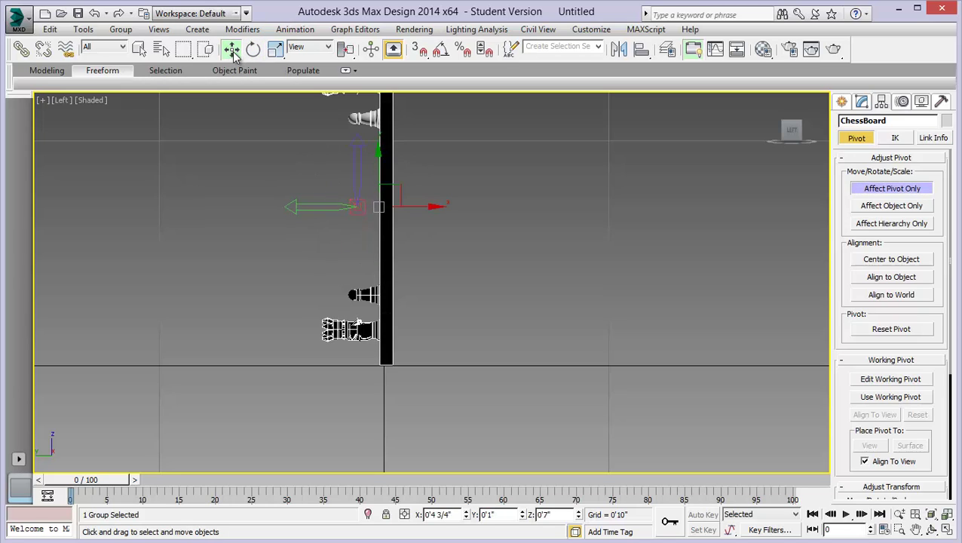
pyautogui.moveTo(349, 195); pyautogui.dragTo(349, 351)
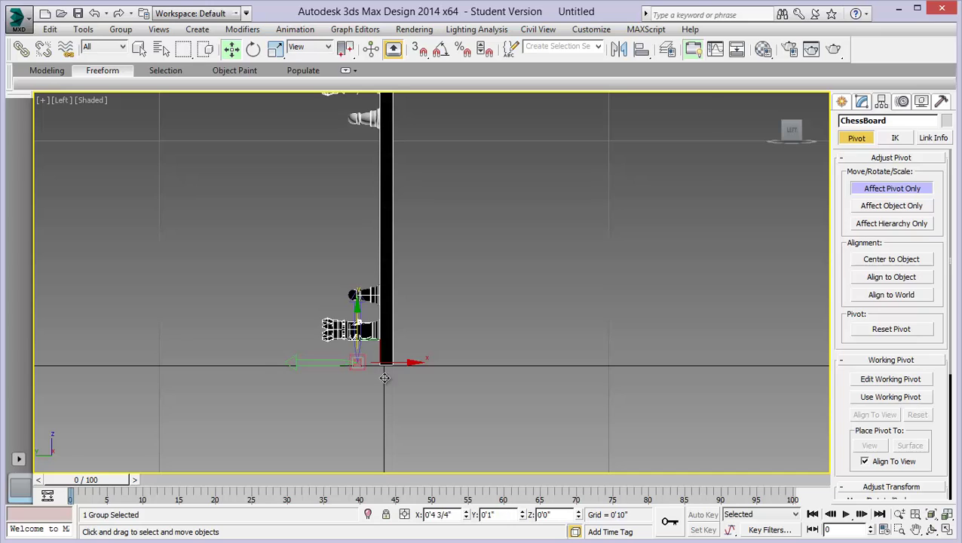
pyautogui.scroll(7, 379, 362)
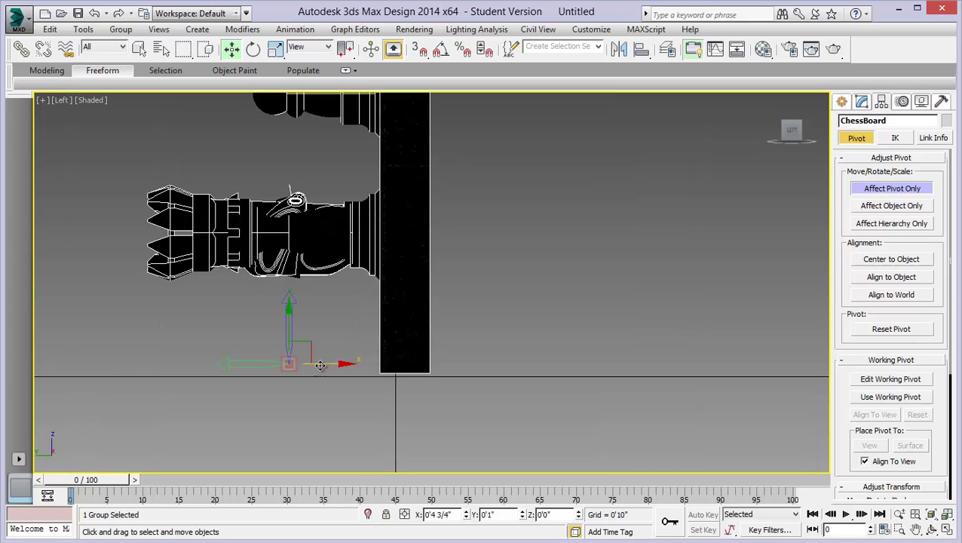
pyautogui.moveTo(321, 365); pyautogui.dragTo(457, 364)
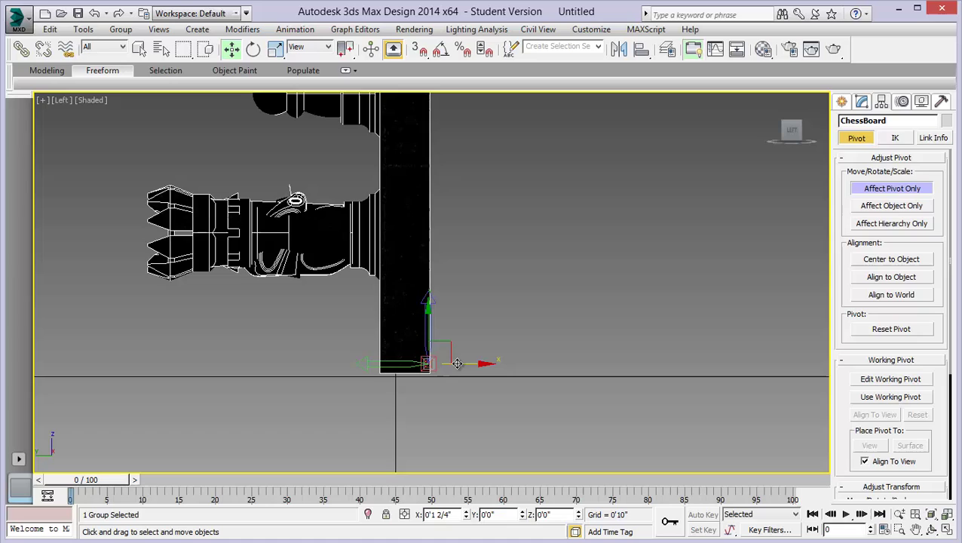
# Step: Fine-tune the pivot exactly onto the lower outer corner of the board's base, and finish pivot-only editing
pyautogui.scroll(3, 439, 379)
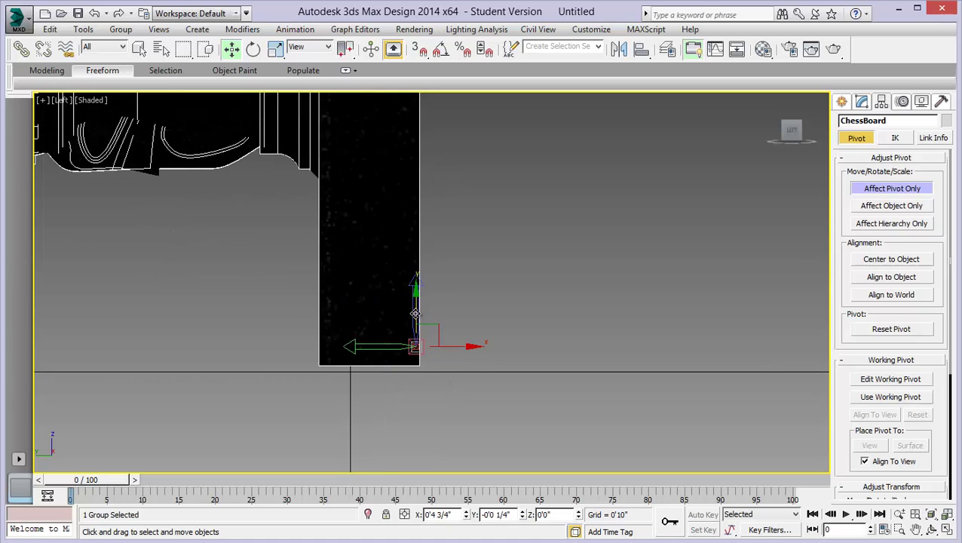
pyautogui.moveTo(415, 314); pyautogui.dragTo(415, 331)
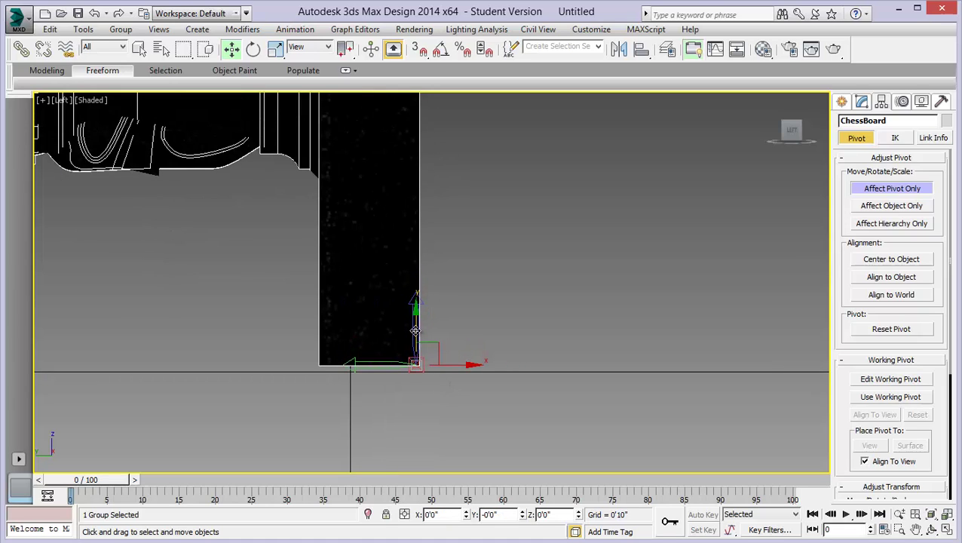
pyautogui.moveTo(442, 365); pyautogui.dragTo(444, 363)
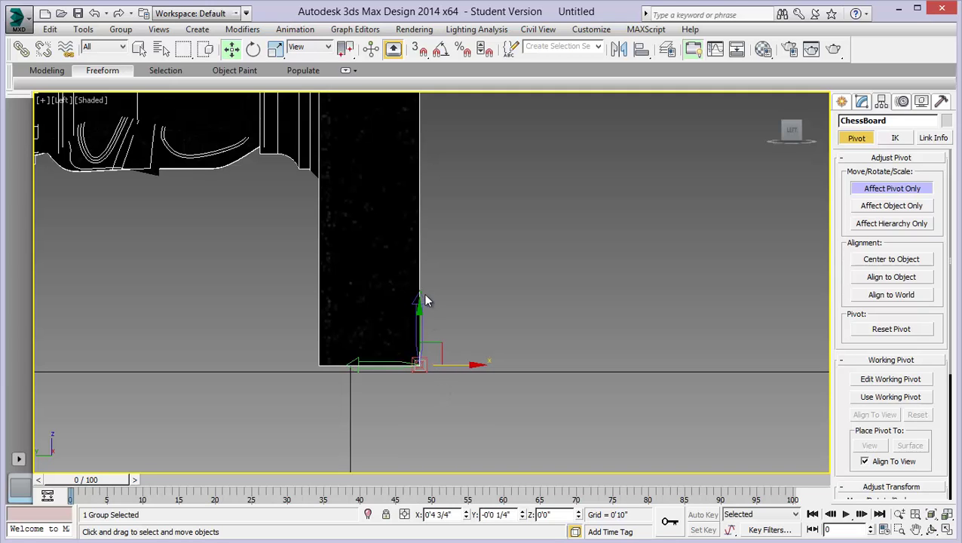
pyautogui.moveTo(468, 305); pyautogui.dragTo(412, 333, button='middle')
pyautogui.click(882, 192)
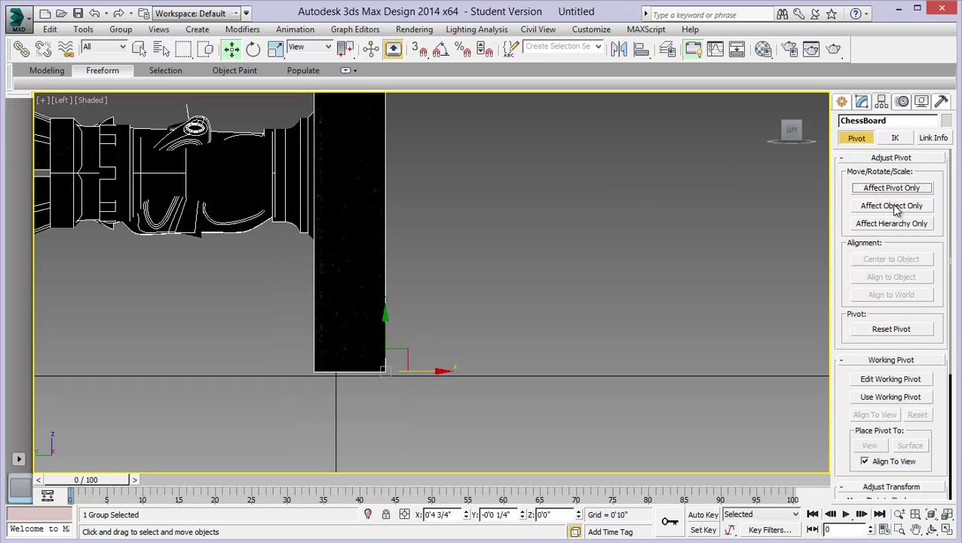
# Step: Rotate the chess board group 90 degrees around the X axis about its corner pivot so the board lies flat
pyautogui.click(254, 48)
pyautogui.moveTo(406, 328); pyautogui.dragTo(433, 348)
pyautogui.hotkey('ctrl', 'z')
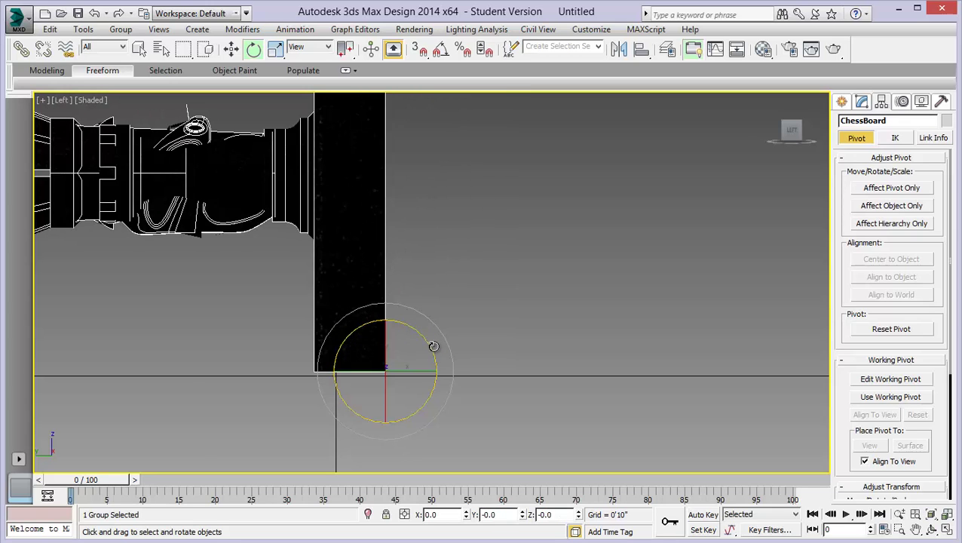
pyautogui.moveTo(412, 325); pyautogui.dragTo(473, 464)
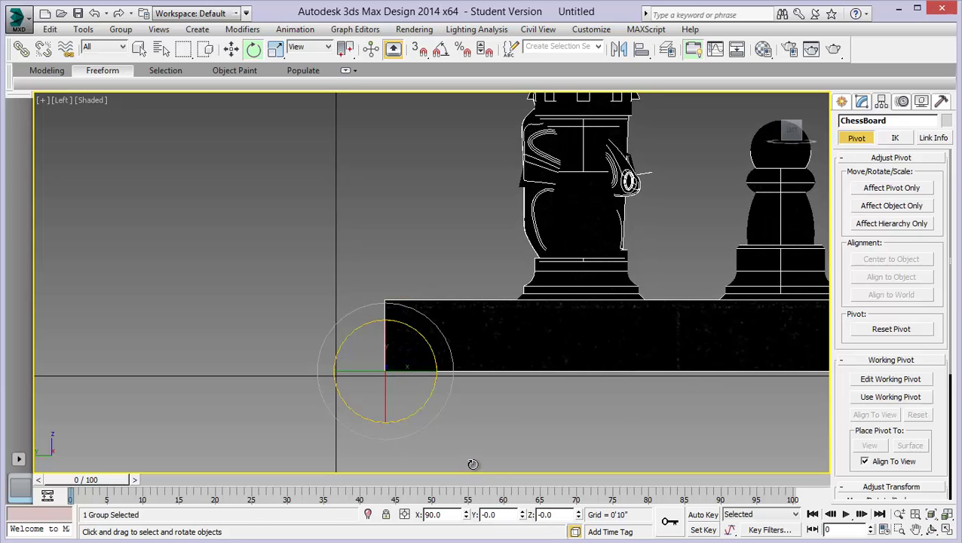
# Step: Move the chess board group down vertically until its underside rests on the ground grid line
pyautogui.scroll(-4, 372, 332)
pyautogui.moveTo(438, 258); pyautogui.dragTo(284, 322, button='middle')
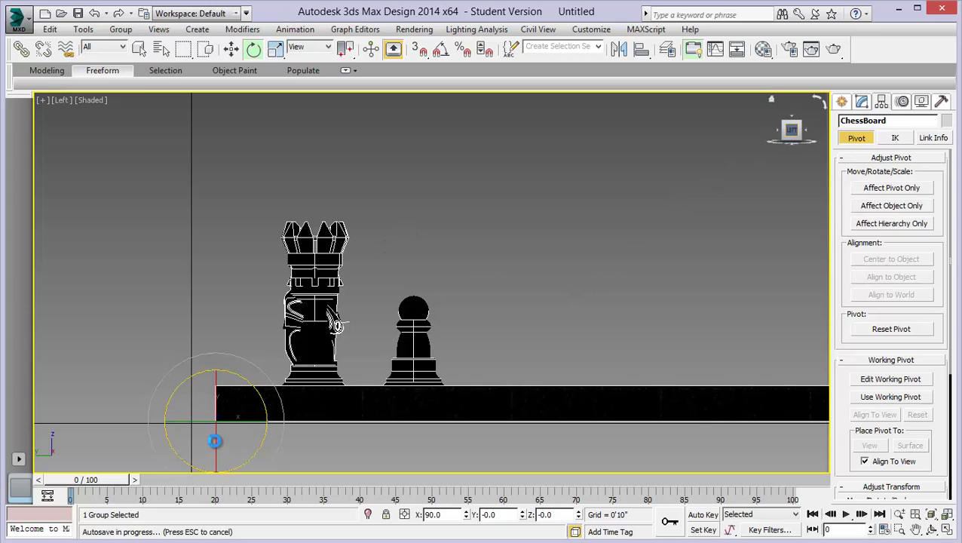
pyautogui.scroll(10, 215, 431)
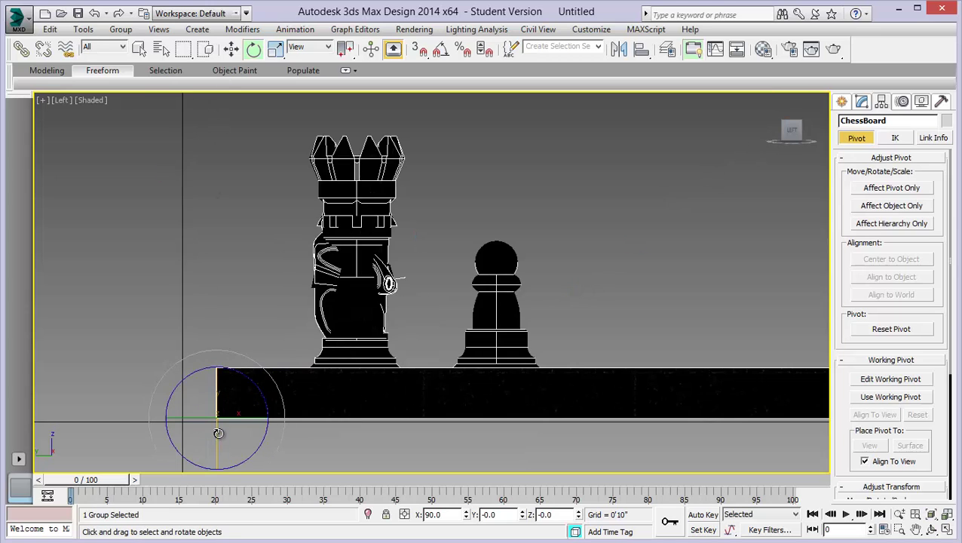
pyautogui.press('w')
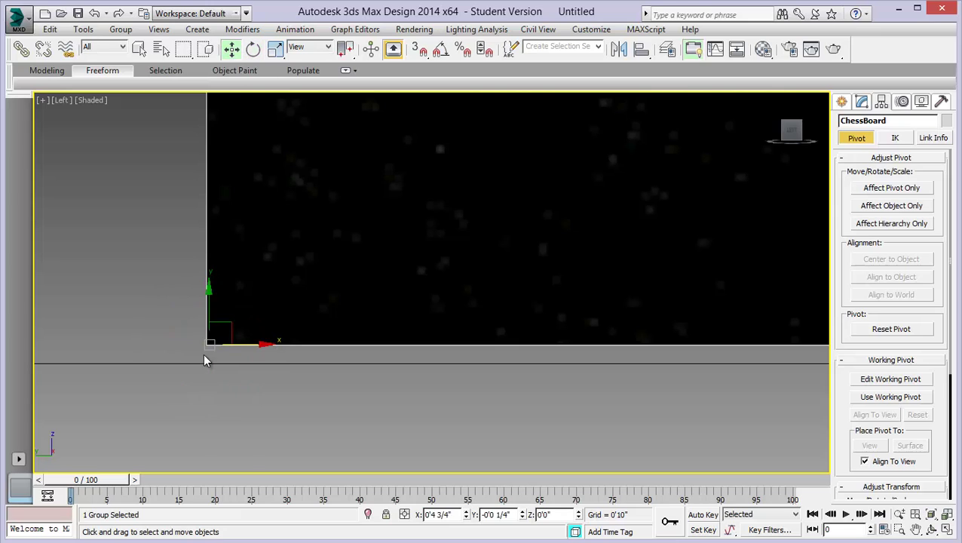
pyautogui.moveTo(210, 295); pyautogui.dragTo(209, 318)
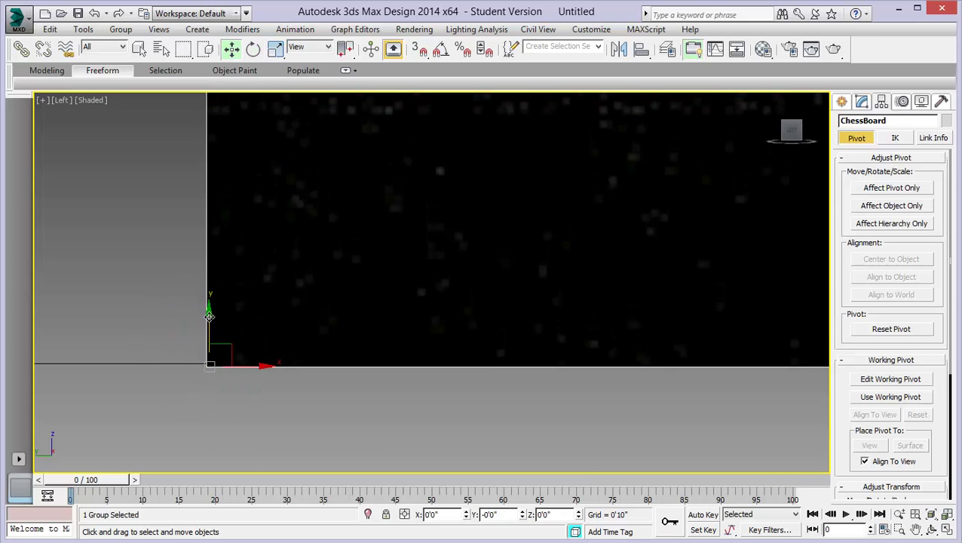
pyautogui.moveTo(244, 367); pyautogui.dragTo(359, 357)
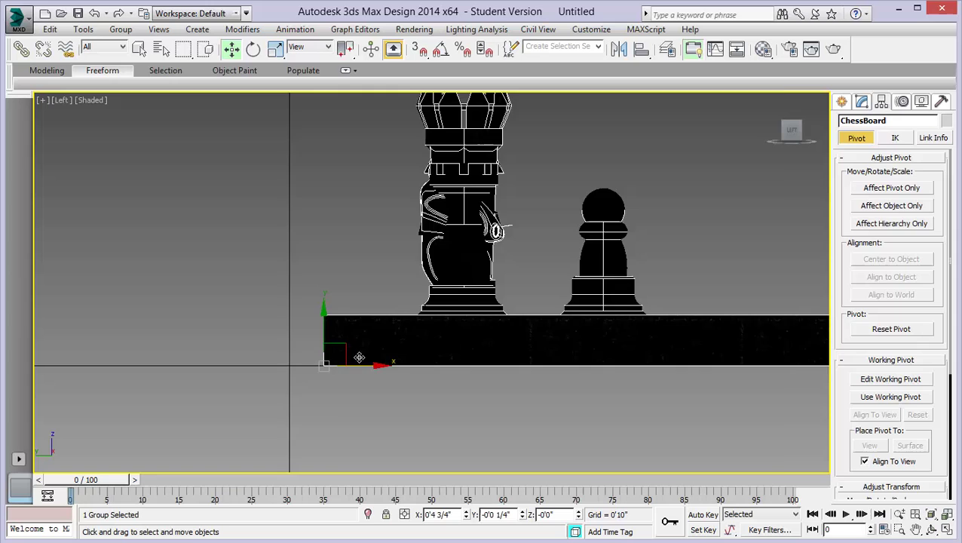
# Step: Examine the flat chess board and its pieces from the left side and from an angled orthographic view
pyautogui.scroll(-6, 463, 304)
pyautogui.moveTo(463, 303); pyautogui.dragTo(371, 312, button='middle')
pyautogui.scroll(2, 496, 313)
pyautogui.scroll(5, 436, 300)
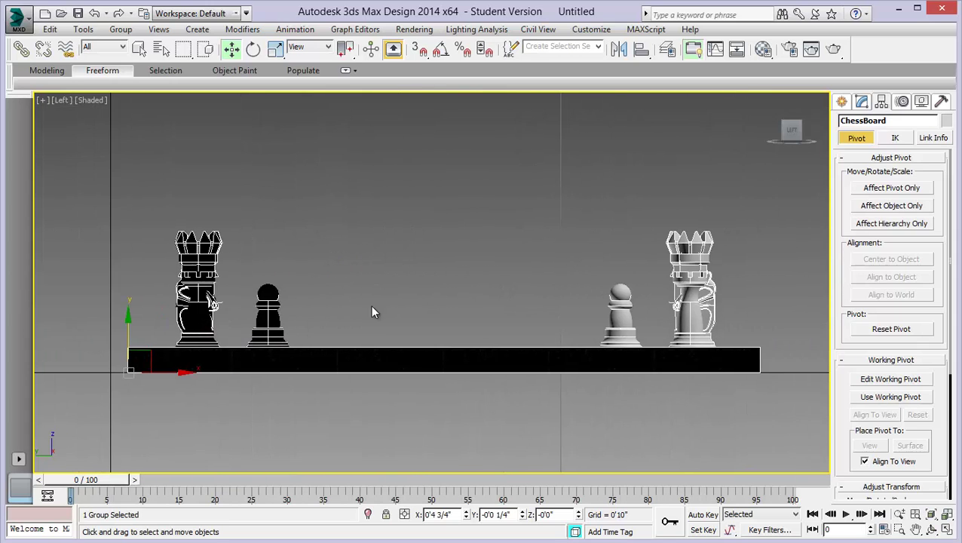
pyautogui.moveTo(784, 127); pyautogui.dragTo(396, 215)
pyautogui.moveTo(396, 215); pyautogui.dragTo(473, 283, button='middle')
pyautogui.scroll(3, 473, 283)
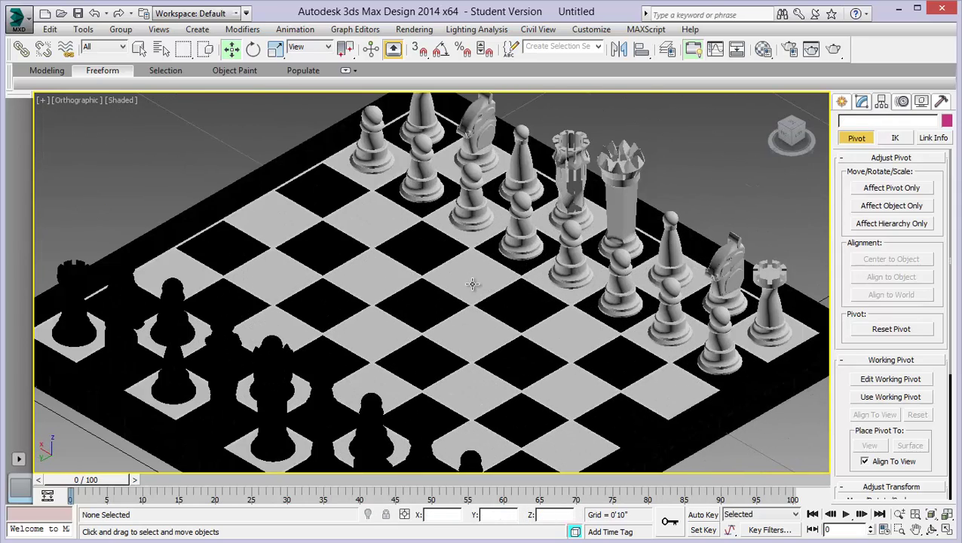
pyautogui.scroll(-5, 424, 287)
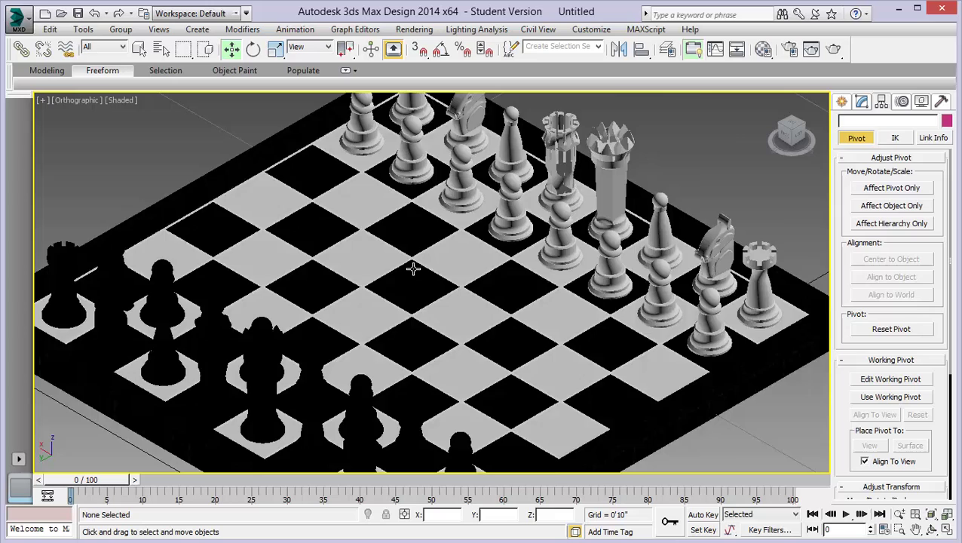
# Step: Create a standard target camera in the top-down view, placed near the white corner rook and aimed diagonally at the black back row
pyautogui.click(842, 103)
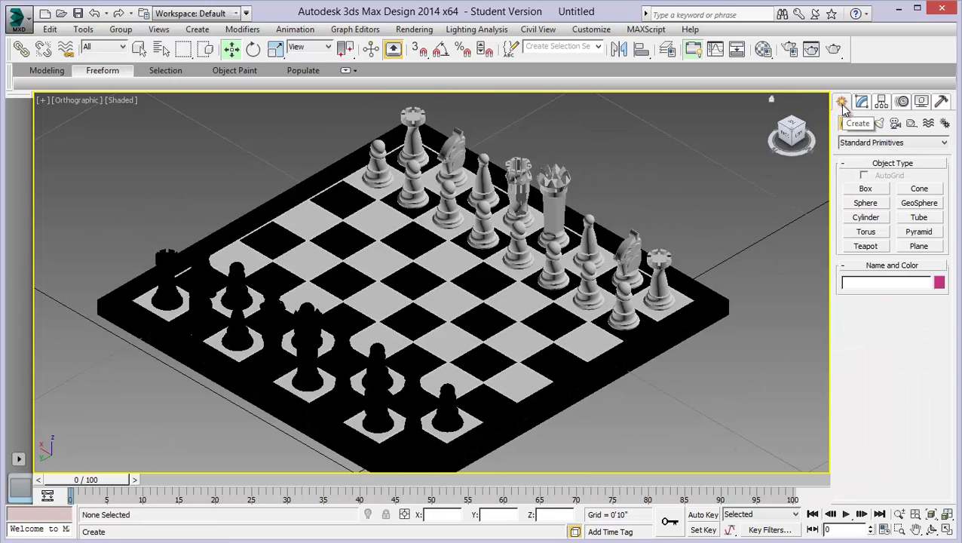
pyautogui.click(897, 125)
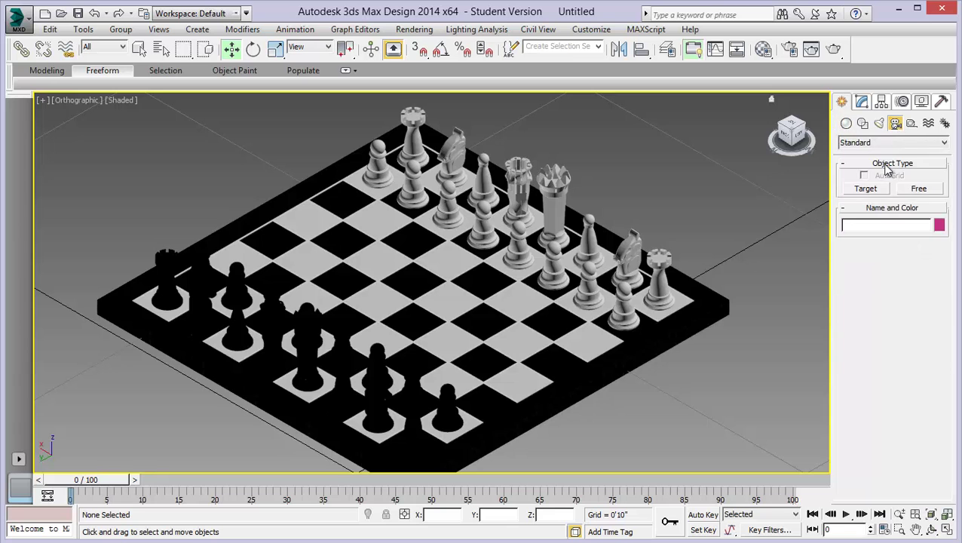
pyautogui.click(867, 189)
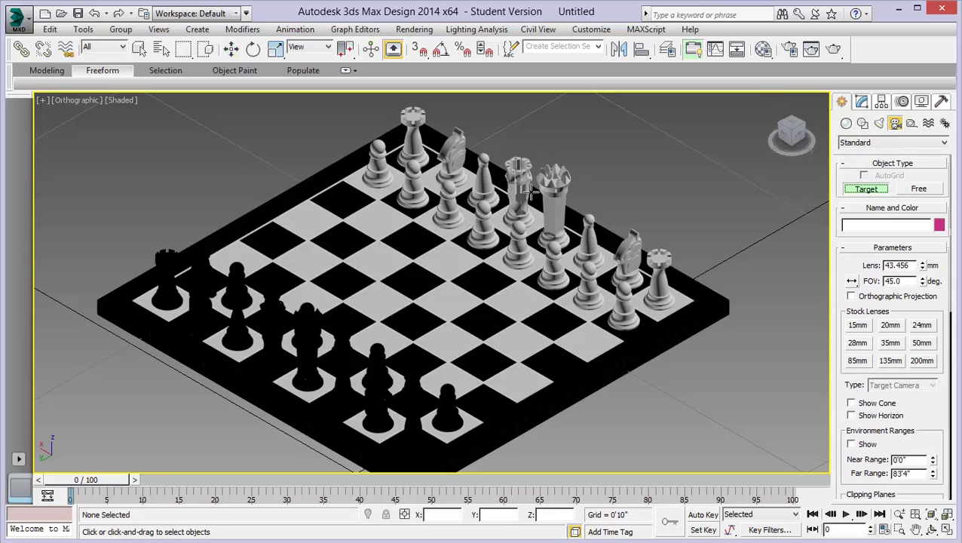
pyautogui.click(791, 127)
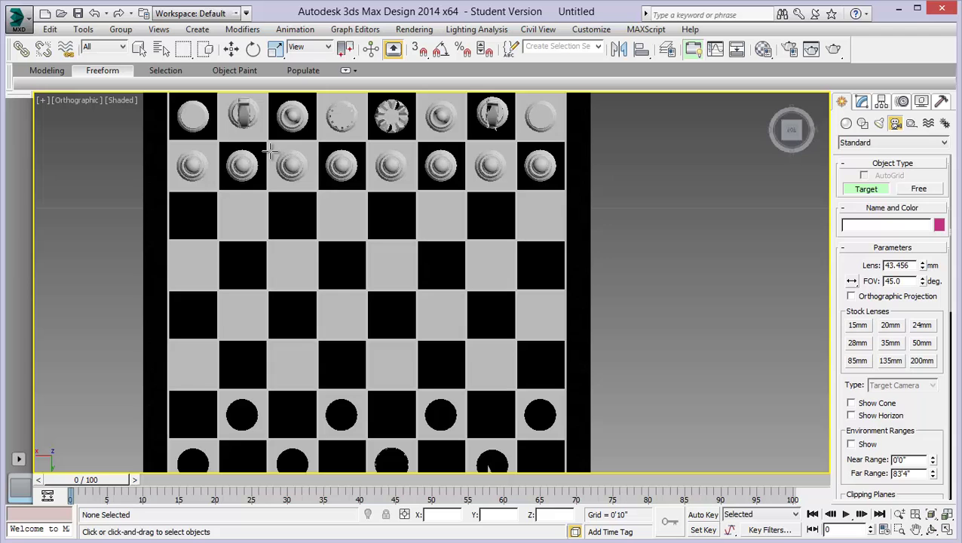
pyautogui.moveTo(200, 132); pyautogui.dragTo(468, 452)
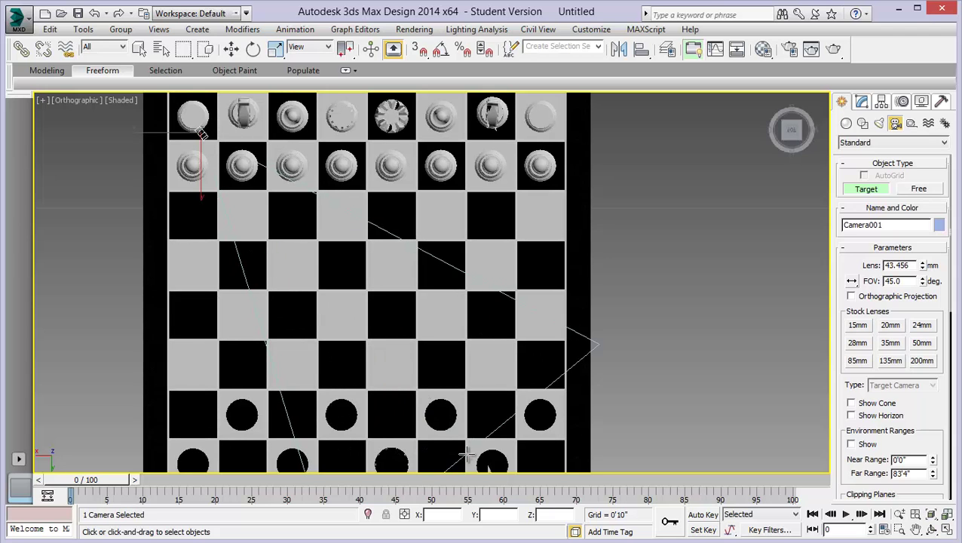
# Step: Shift the camera slightly toward the board's middle, and move its target just outside the opposite corner of the board
pyautogui.moveTo(467, 453); pyautogui.dragTo(471, 329, button='middle')
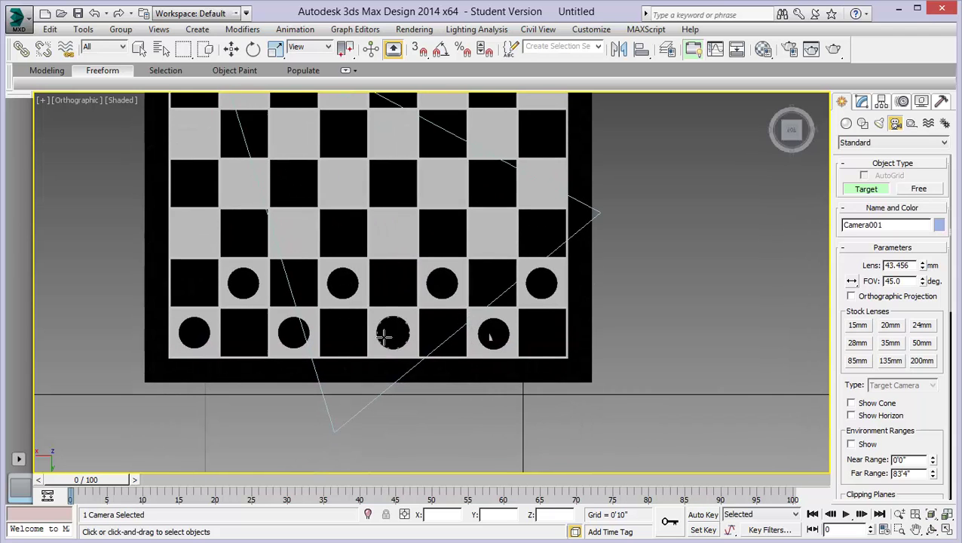
pyautogui.scroll(-5, 384, 337)
pyautogui.press('w')
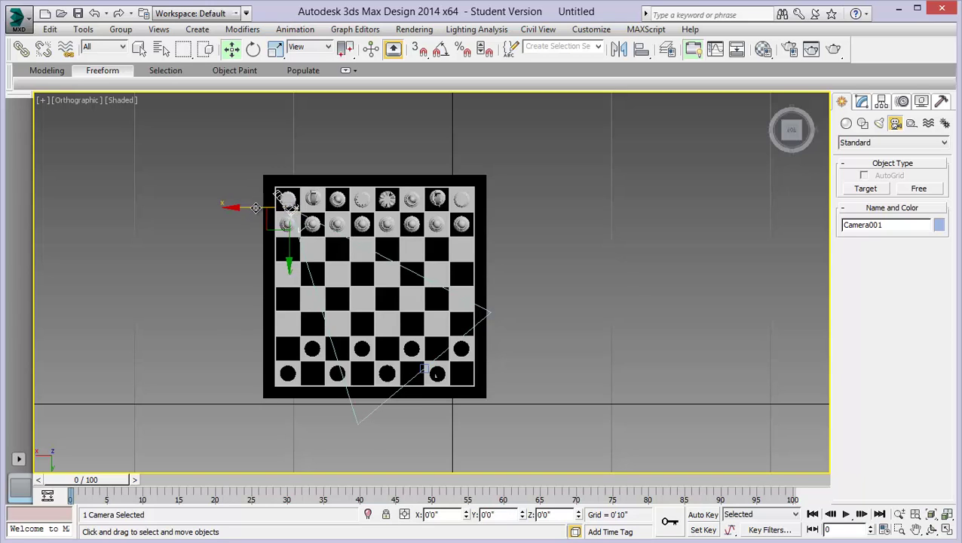
pyautogui.moveTo(289, 251); pyautogui.dragTo(289, 278)
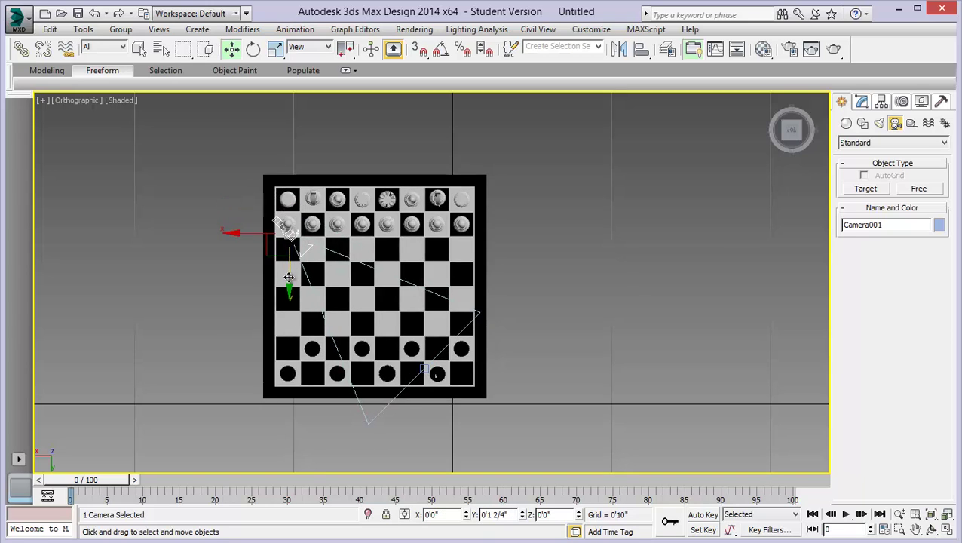
pyautogui.click(425, 370)
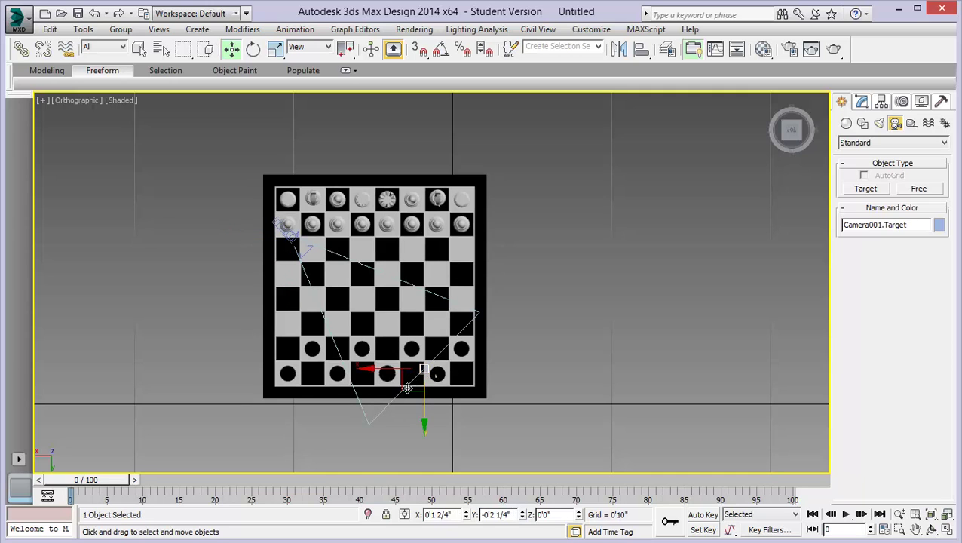
pyautogui.moveTo(407, 388); pyautogui.dragTo(466, 431)
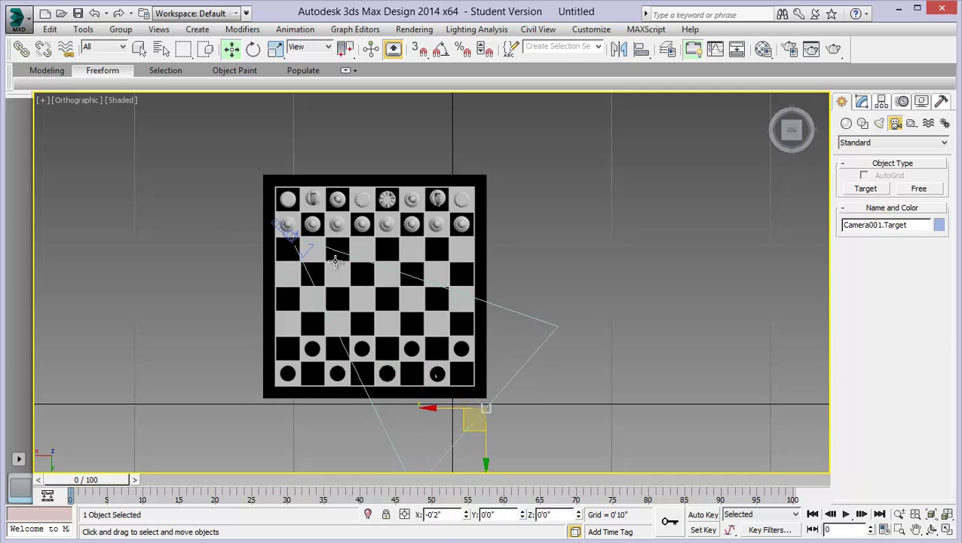
# Step: Reposition the camera over the white corner pawn at about X 0'10", Y -0'11 1/4"
pyautogui.scroll(3, 336, 260)
pyautogui.click(283, 207)
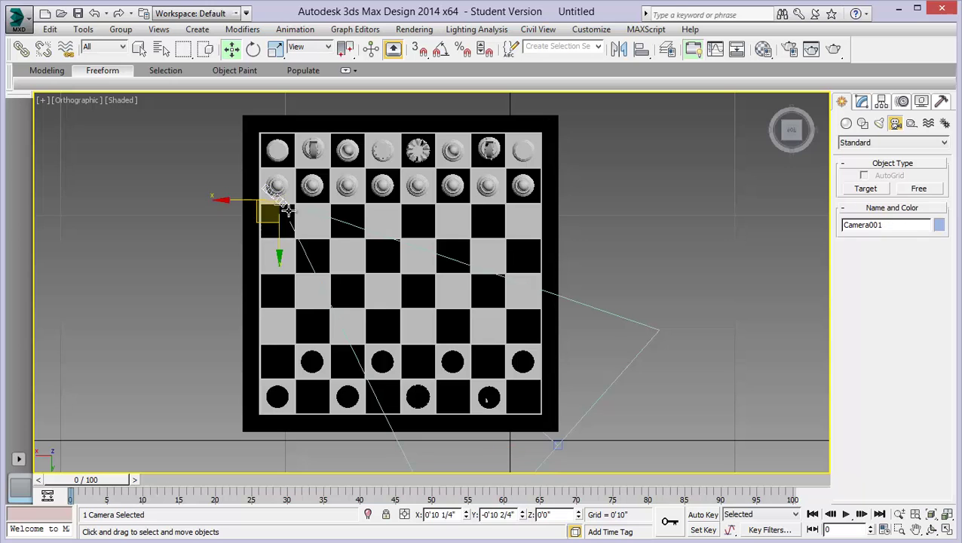
pyautogui.moveTo(256, 219)
pyautogui.mouseDown()
pyautogui.moveTo(260, 198)
pyautogui.moveTo(270, 211)
pyautogui.moveTo(261, 206)
pyautogui.mouseUp()
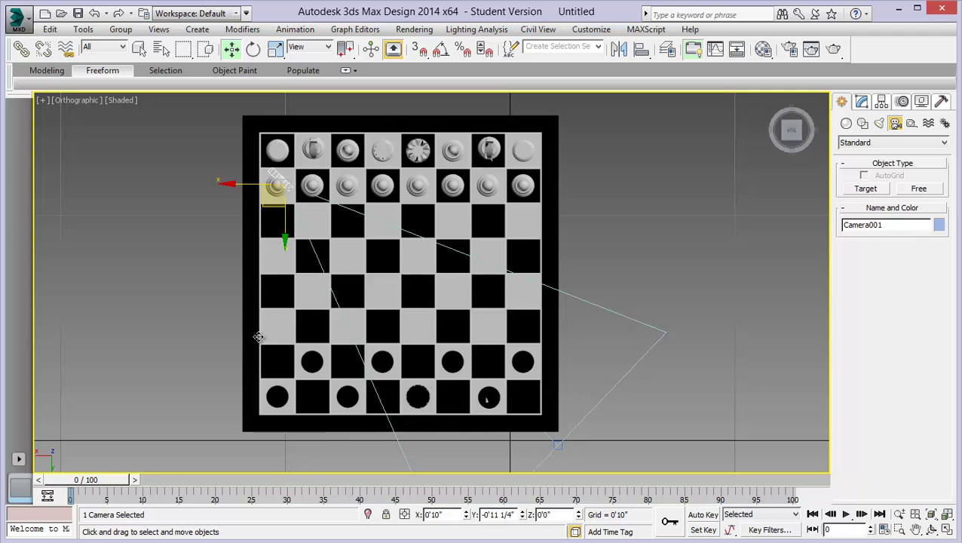
# Step: In the Back view, raise the camera to about Z 0'2" and shift it slightly outward to about X 0'10 2/4"
pyautogui.click(793, 149)
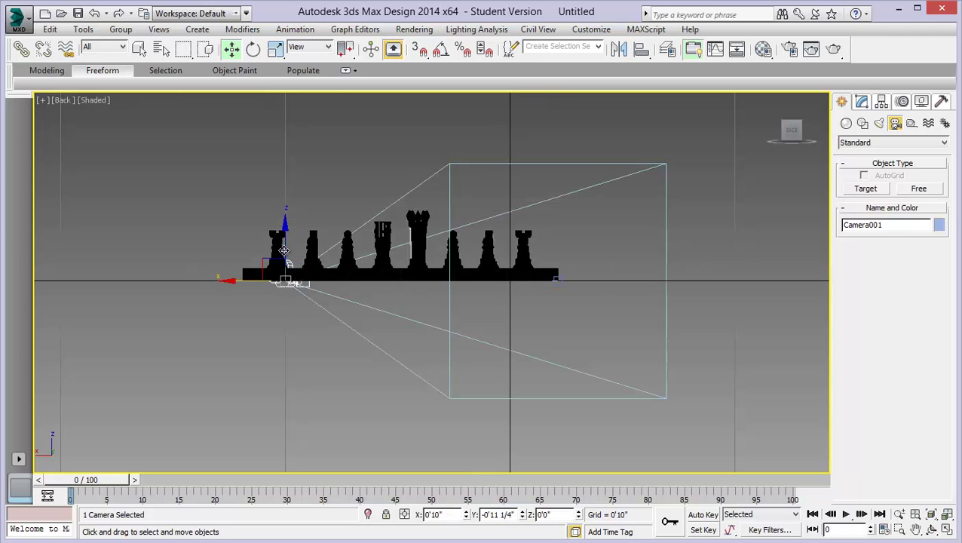
pyautogui.moveTo(286, 220); pyautogui.dragTo(290, 197)
pyautogui.moveTo(324, 230); pyautogui.dragTo(307, 231)
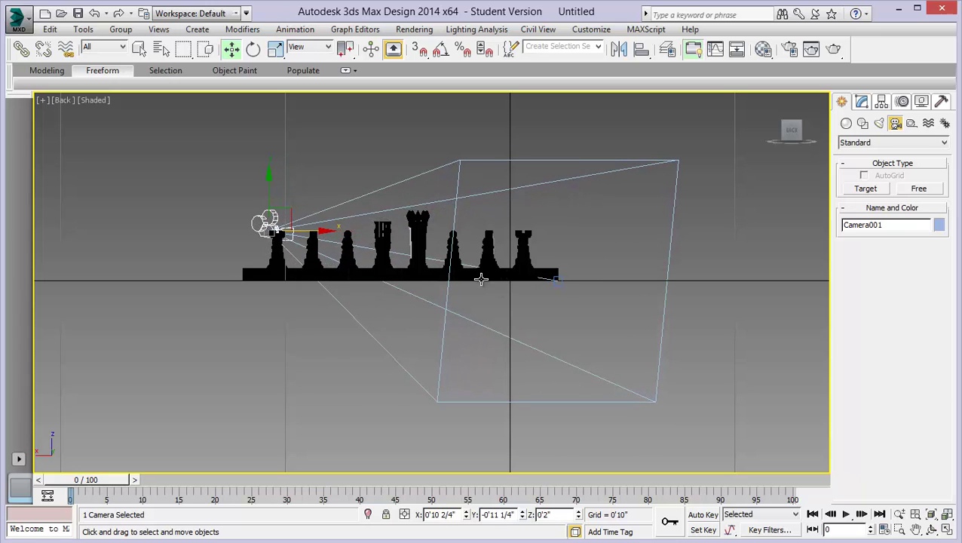
# Step: Switch the Back viewport to look through Camera001
pyautogui.click(63, 105)
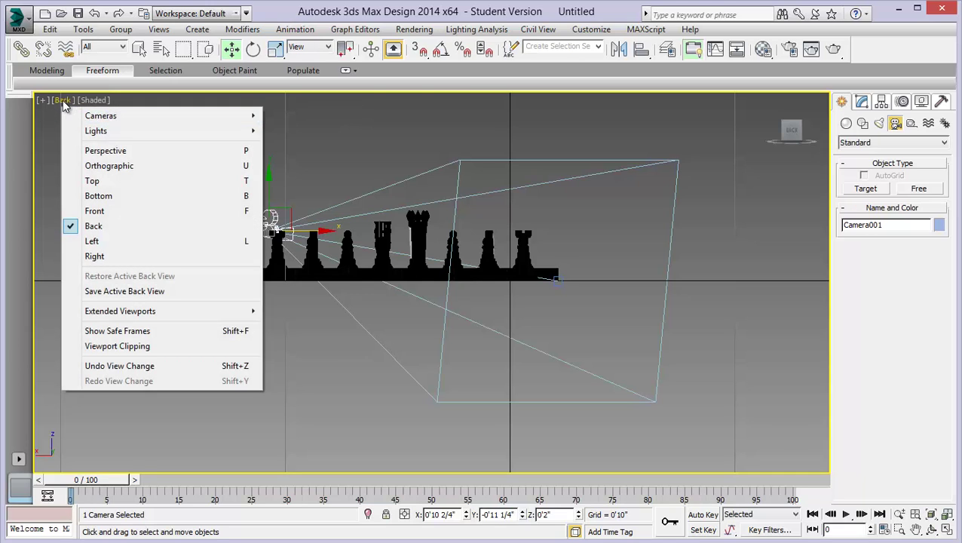
pyautogui.moveTo(89, 119)
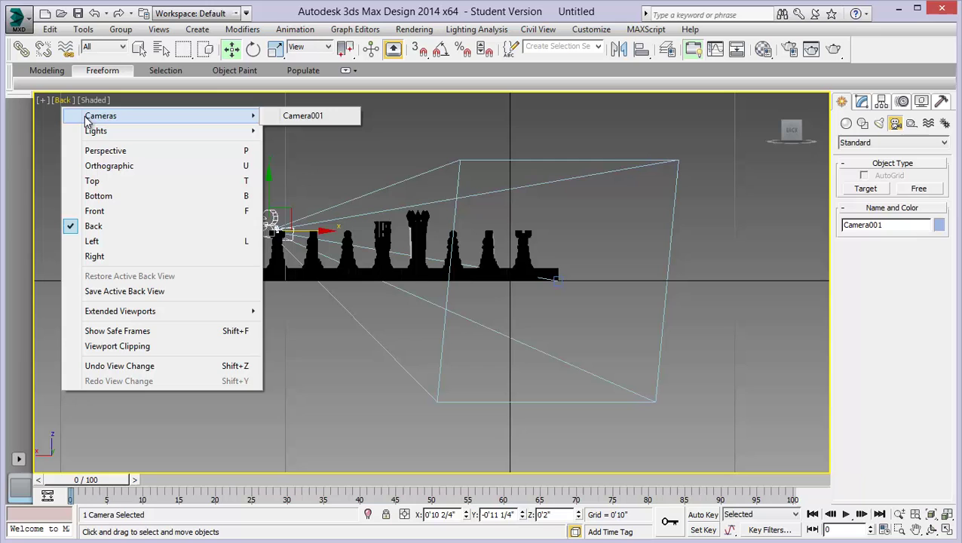
pyautogui.click(302, 116)
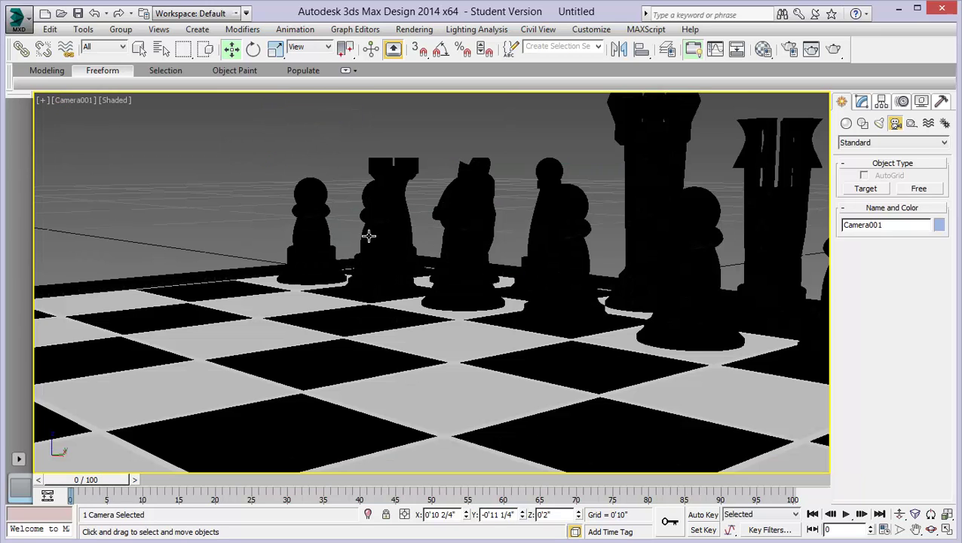
# Step: Widen the camera's field of view and pan it so the white pawns and queen side frame the foreground against the black pieces
pyautogui.click(901, 530)
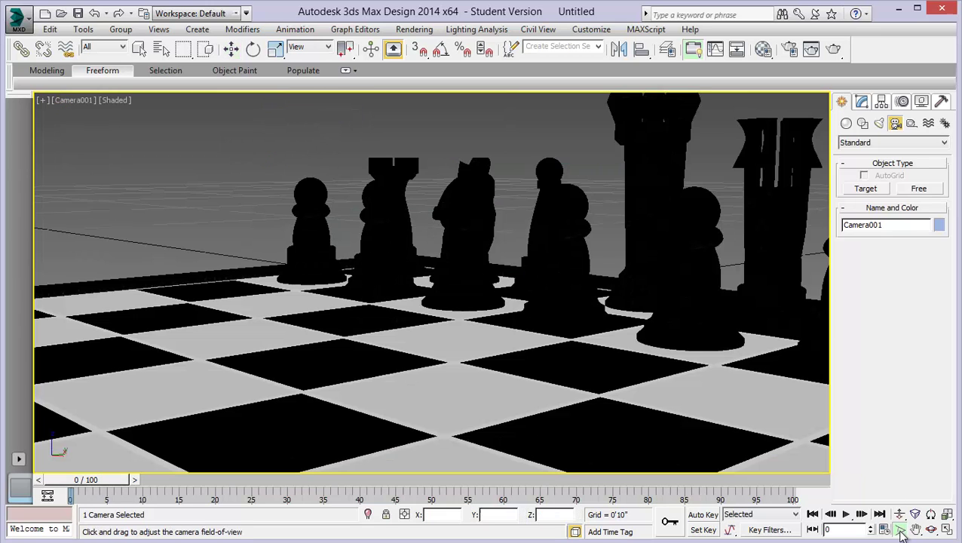
pyautogui.moveTo(385, 264); pyautogui.dragTo(402, 337)
pyautogui.moveTo(405, 333); pyautogui.dragTo(423, 326, button='middle')
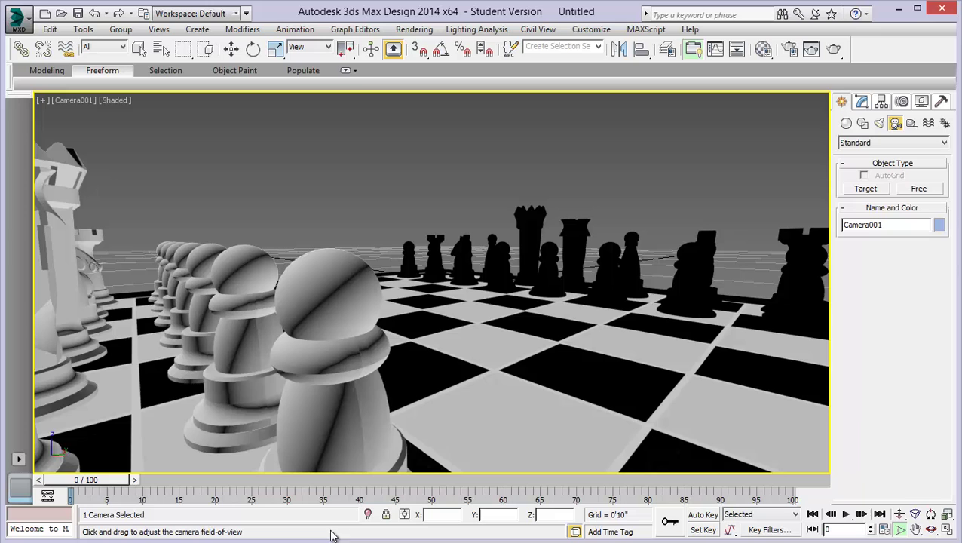
# Step: Switch to the browser and read the Autodesk page on the Model Documentation Hotfix for 64-bit Windows 8.1, down to its download files
pyautogui.hotkey('alt', 'Tab')
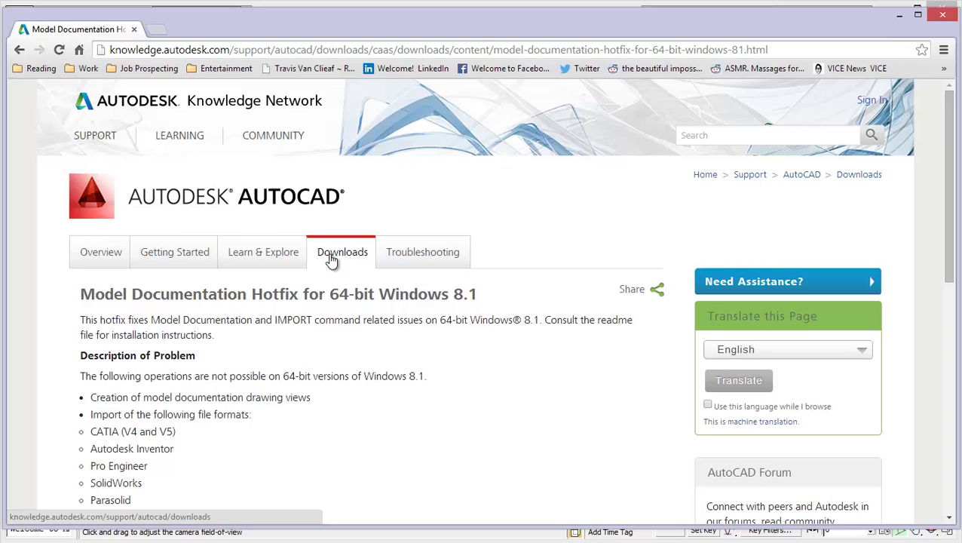
pyautogui.scroll(-1, 323, 264)
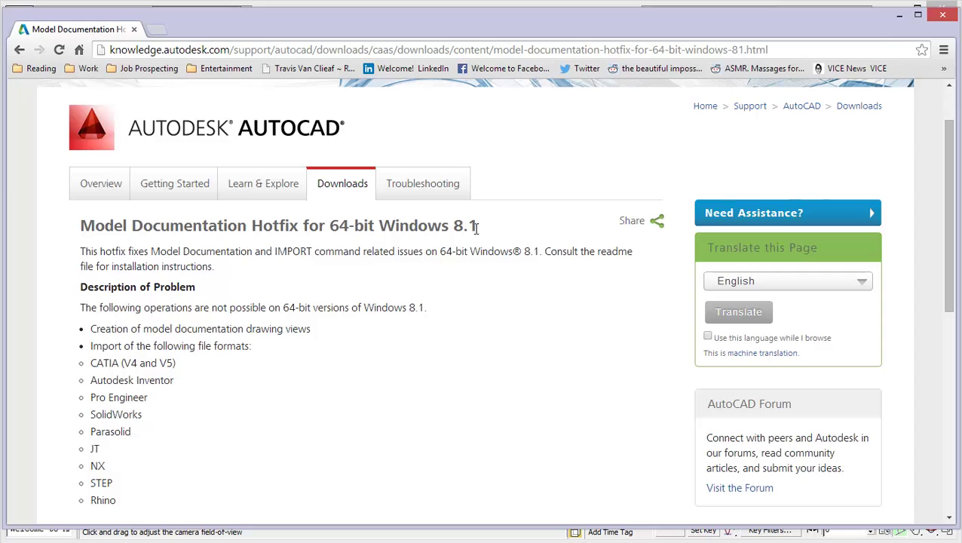
pyautogui.scroll(-2, 472, 230)
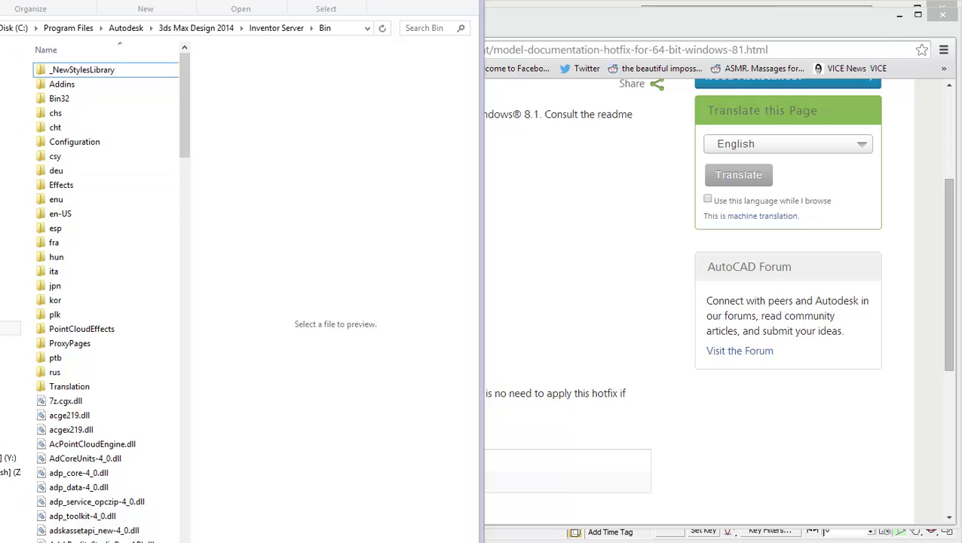
# Step: View the 3ds Max Design 2014 Inventor Server Bin folder in File Explorer, and return to 3ds Max with both other windows minimized
pyautogui.moveTo(332, 15); pyautogui.dragTo(339, 39)
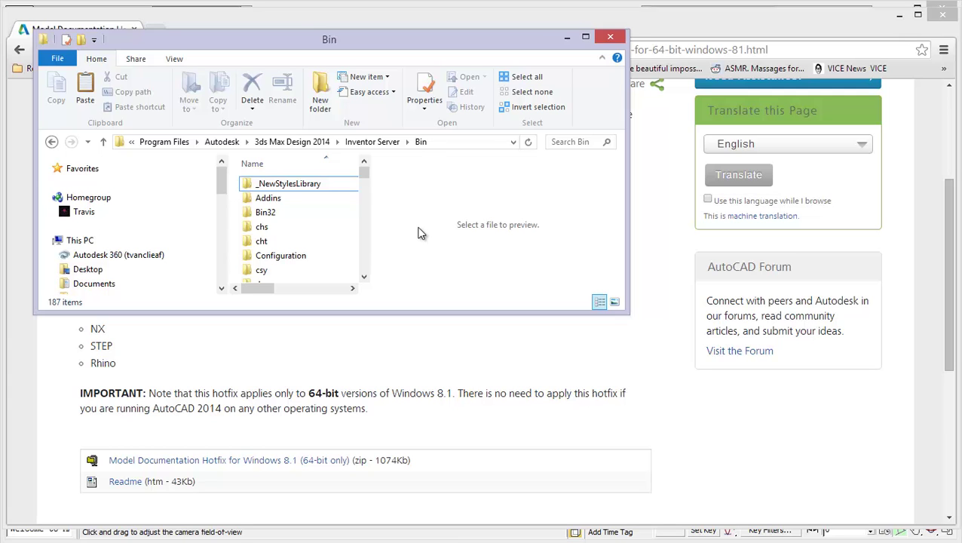
pyautogui.click(567, 37)
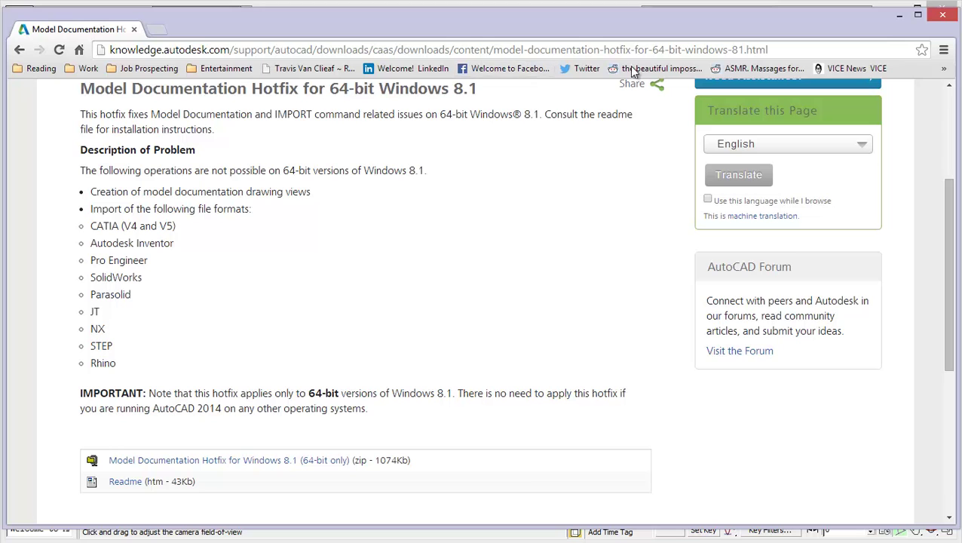
pyautogui.click(901, 16)
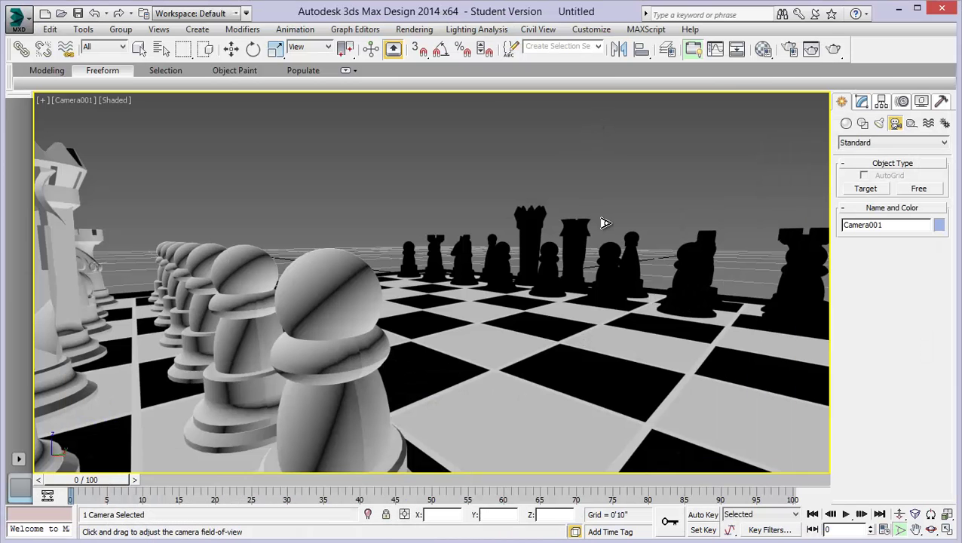